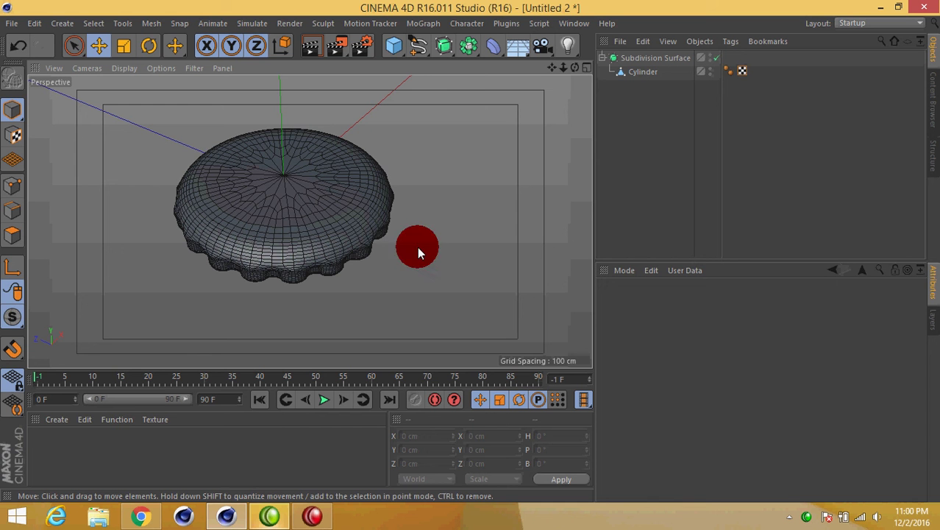
# - Orbit and rotate the finished crown-cap model in R16 to inspect its crimped side
pyautogui.click(383, 254)
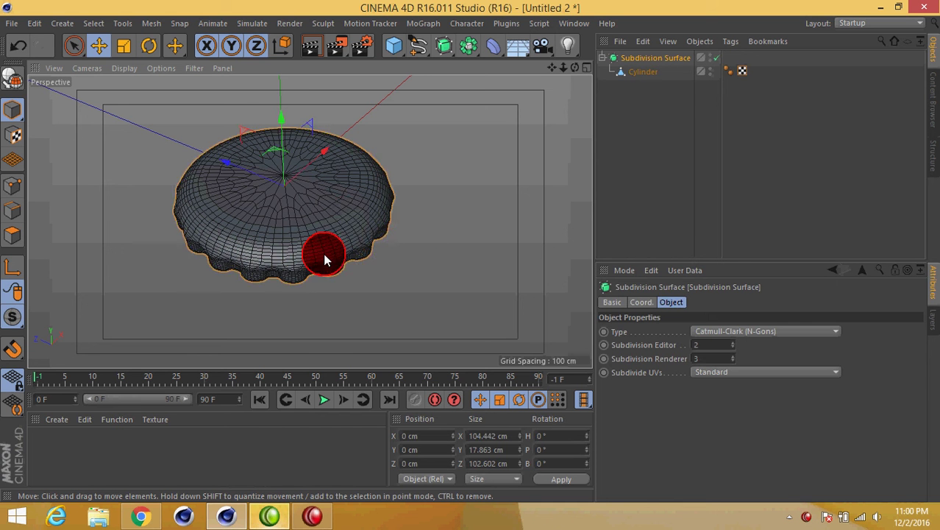
pyautogui.moveTo(325, 256)
pyautogui.keyDown('alt'); pyautogui.mouseDown()
pyautogui.moveTo(438, 225)
pyautogui.moveTo(365, 258)
pyautogui.moveTo(405, 186)
pyautogui.moveTo(470, 250)
pyautogui.moveTo(308, 292)
pyautogui.moveTo(359, 132)
pyautogui.moveTo(333, 277)
pyautogui.moveTo(316, 226)
pyautogui.moveTo(340, 248)
pyautogui.moveTo(426, 277)
pyautogui.moveTo(421, 269)
pyautogui.moveTo(372, 274)
pyautogui.mouseUp(); pyautogui.keyUp('alt')
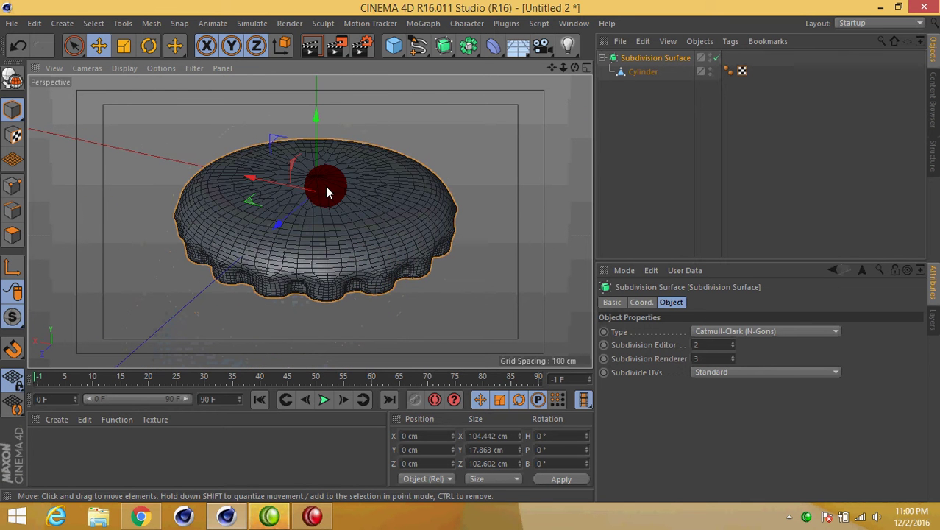
pyautogui.press('r')
pyautogui.moveTo(310, 172)
pyautogui.mouseDown()
pyautogui.moveTo(275, 235)
pyautogui.moveTo(330, 214)
pyautogui.moveTo(206, 199)
pyautogui.moveTo(338, 154)
pyautogui.moveTo(359, 223)
pyautogui.moveTo(347, 190)
pyautogui.mouseUp()
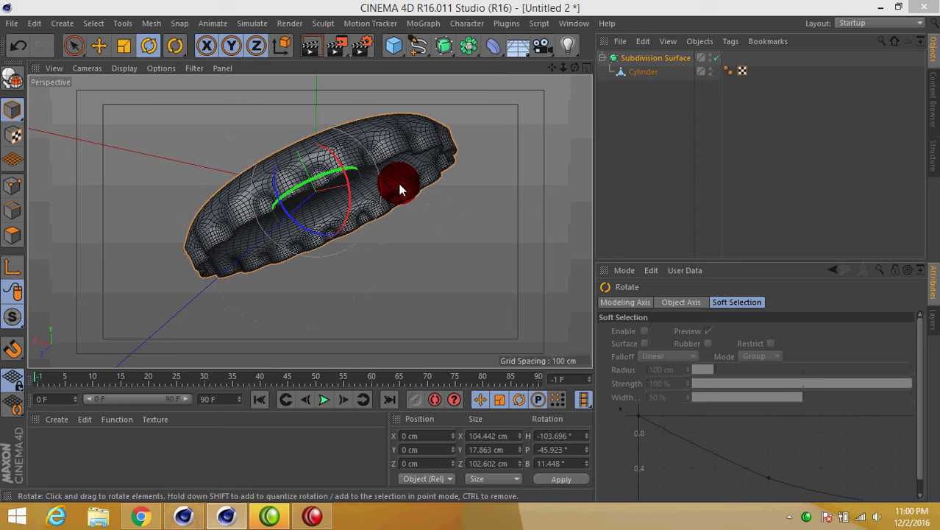
# - Minimize the reference window and bring up the empty Untitled 1 scene in Cinema 4D R18
pyautogui.click(182, 516)
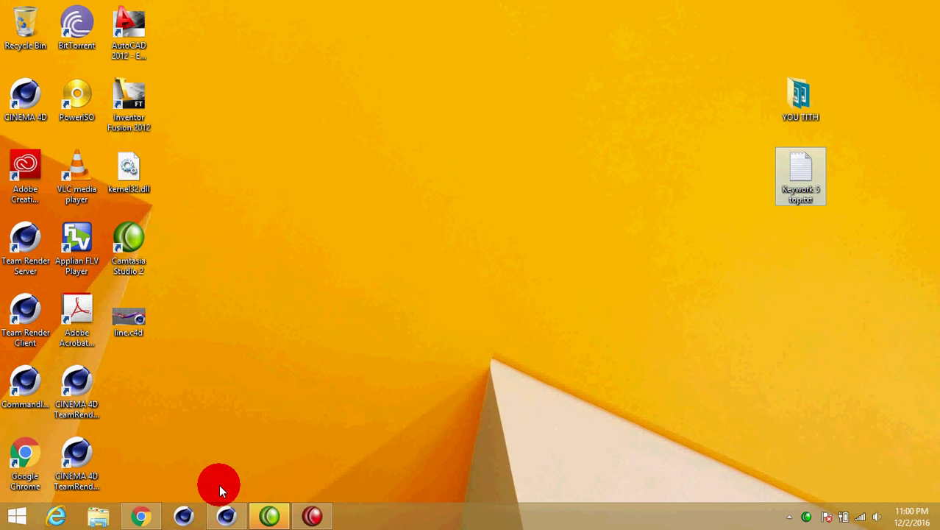
pyautogui.click(190, 517)
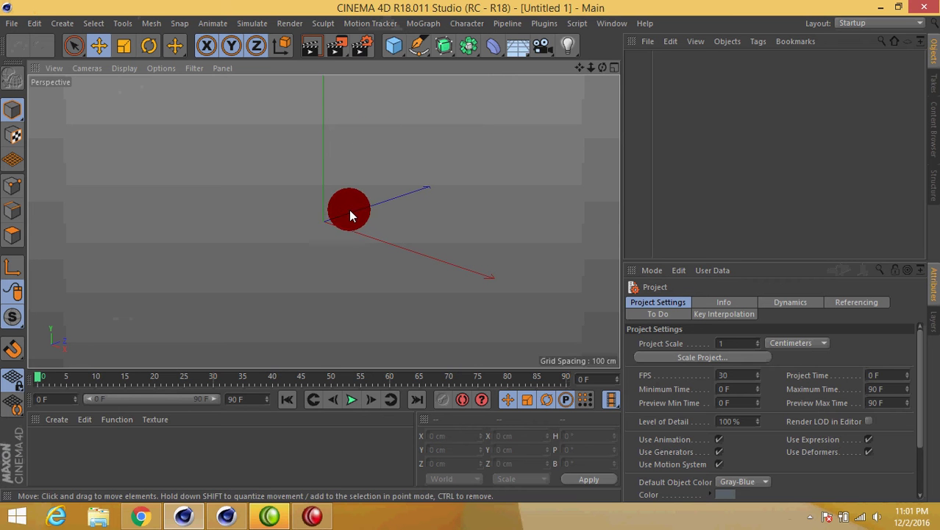
pyautogui.moveTo(351, 212)
pyautogui.keyDown('alt'); pyautogui.mouseDown()
pyautogui.moveTo(388, 69)
pyautogui.moveTo(658, 70)
pyautogui.mouseUp(); pyautogui.keyUp('alt')
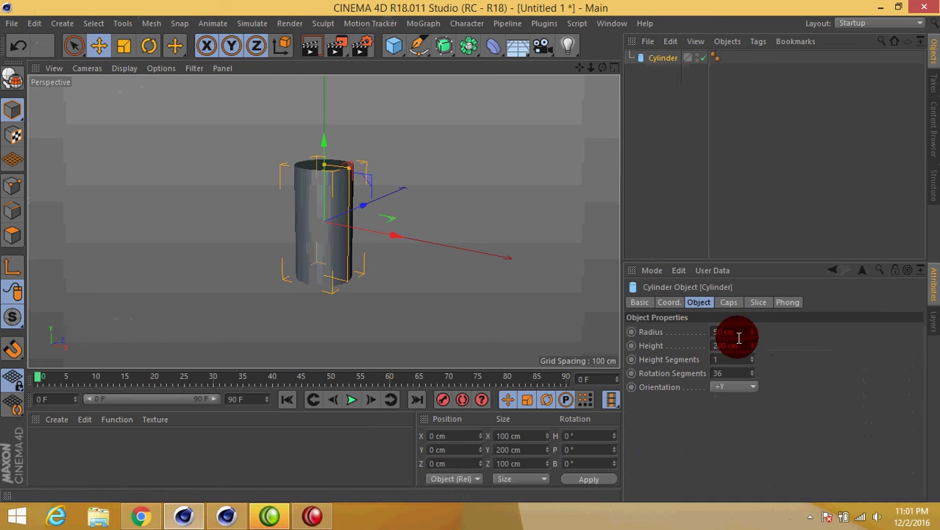
# - Show edge lines in the viewport and set the cylinder to 18 rotation segments
pyautogui.click(124, 68)
pyautogui.click(143, 98)
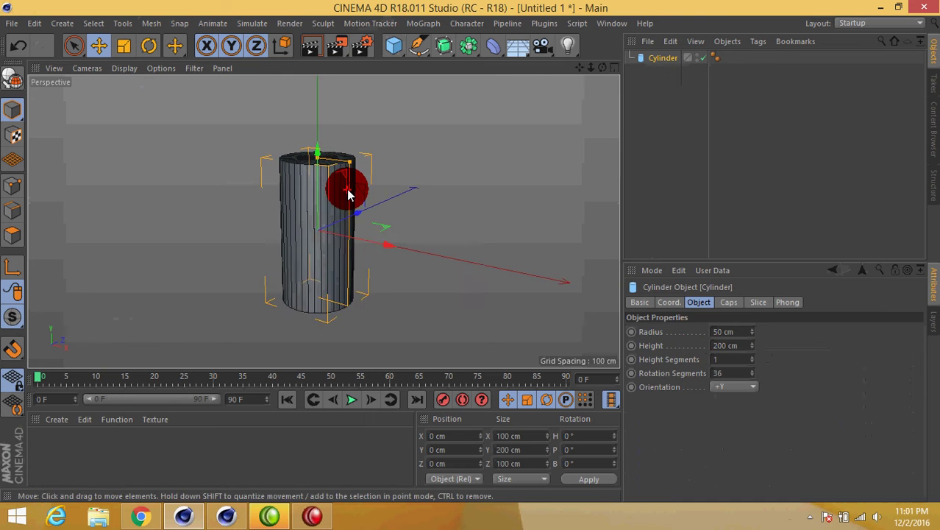
pyautogui.click(718, 373)
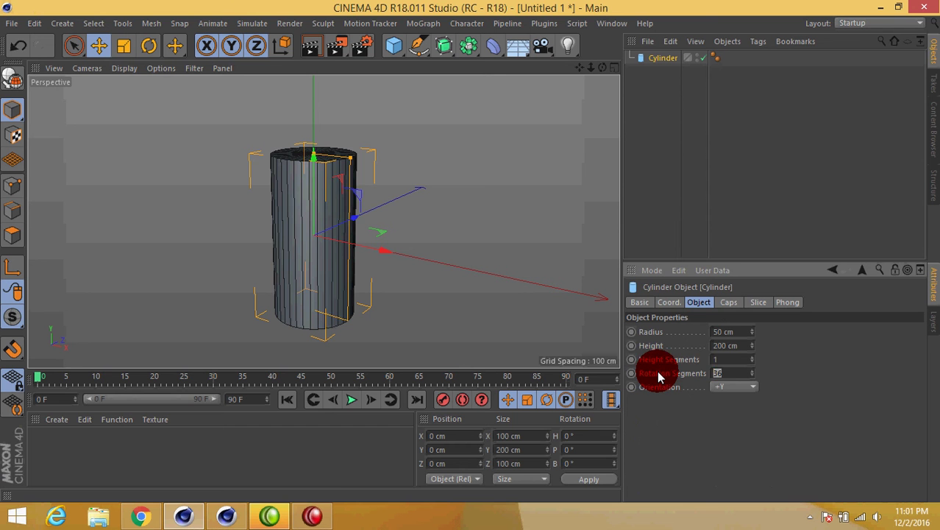
pyautogui.write('1')
pyautogui.press('Return')
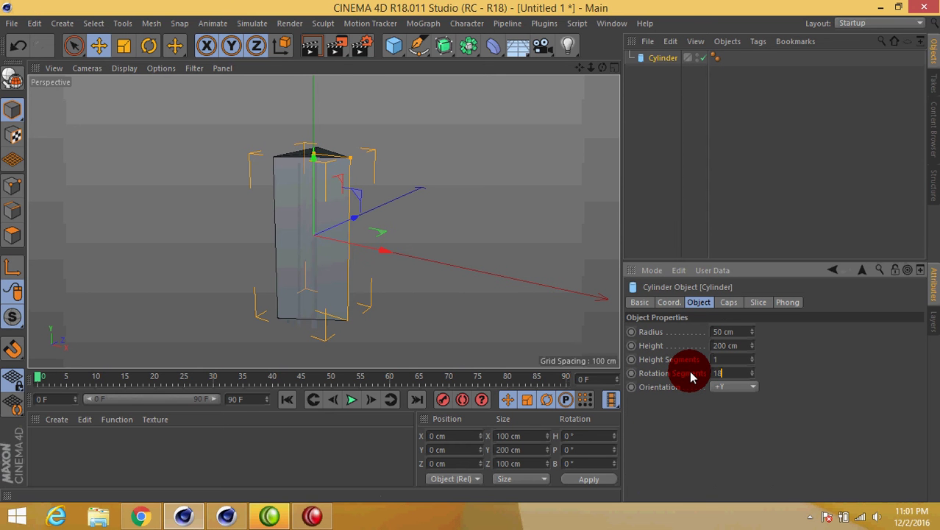
pyautogui.click(691, 375)
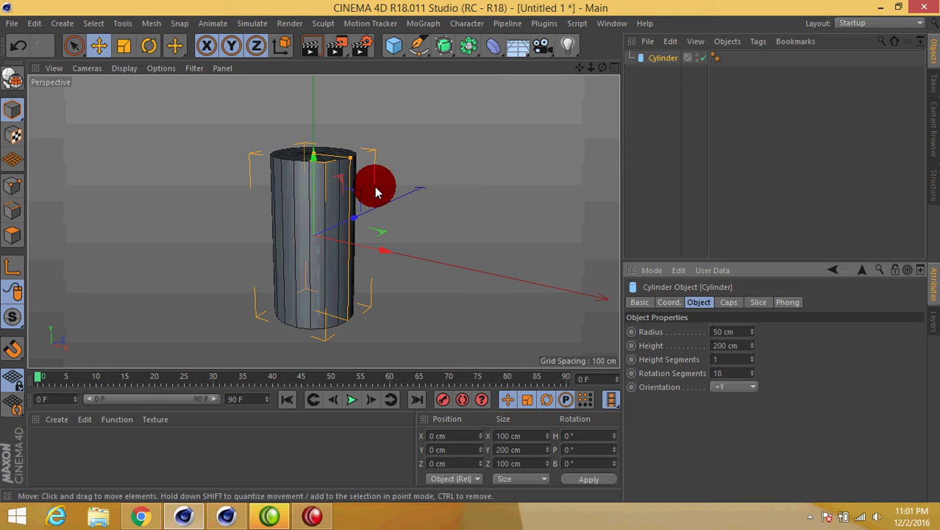
# - Set the cylinder height to 20 cm
pyautogui.moveTo(312, 159); pyautogui.dragTo(320, 223)
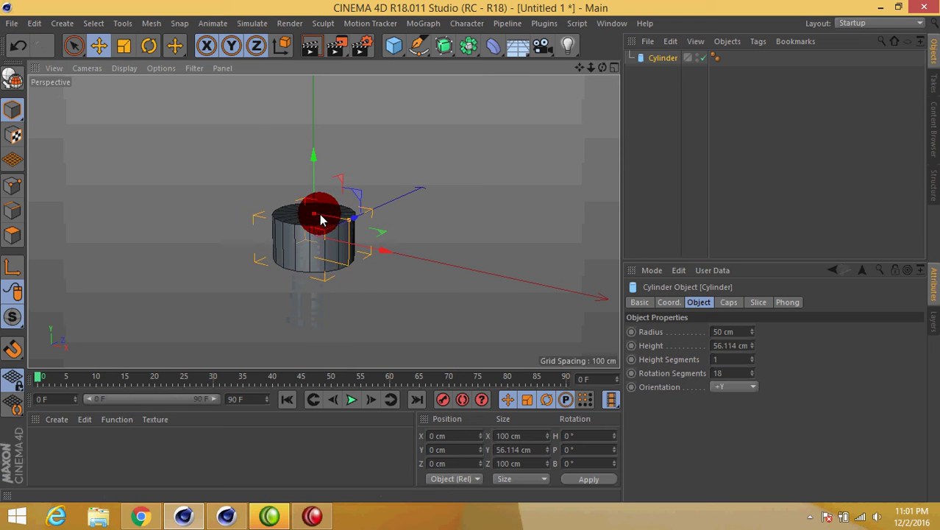
pyautogui.click(737, 348)
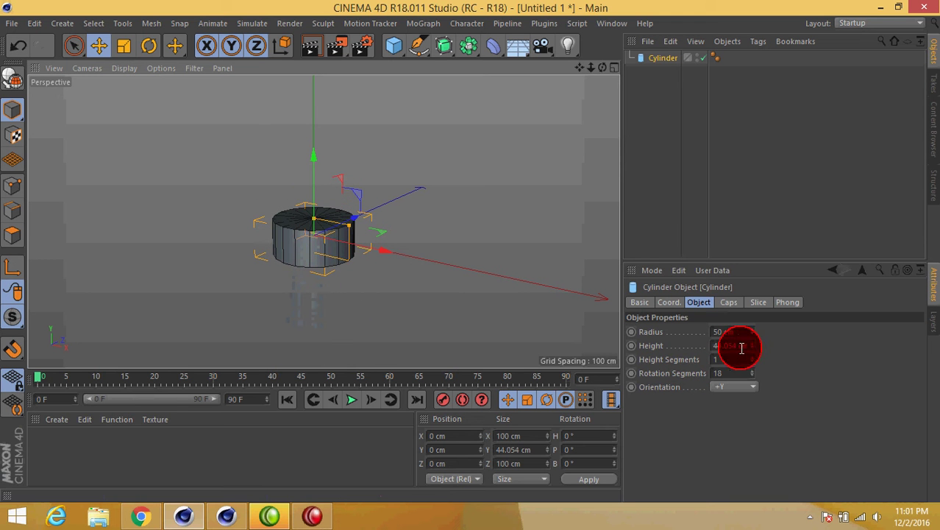
pyautogui.write('20')
pyautogui.press('Return')
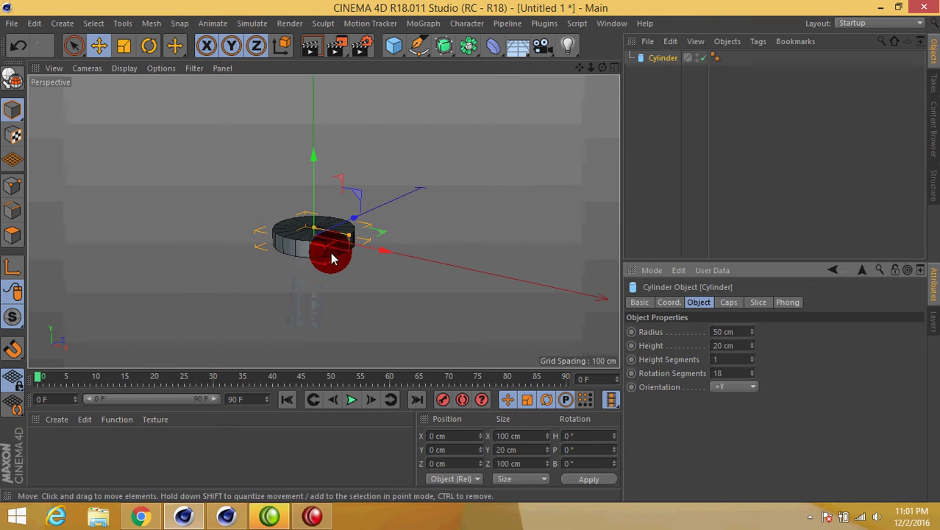
# - Try the Caps fillet option on the cylinder, then untick it to keep sharp edges
pyautogui.scroll(2, 330, 252)
pyautogui.scroll(2, 377, 242)
pyautogui.scroll(2, 368, 245)
pyautogui.scroll(2, 373, 235)
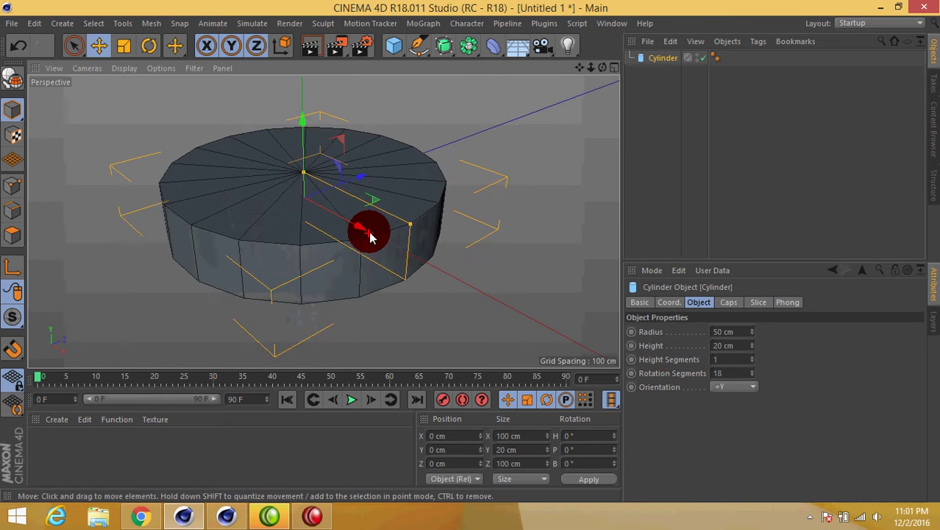
pyautogui.scroll(2, 370, 236)
pyautogui.scroll(1, 402, 244)
pyautogui.click(727, 303)
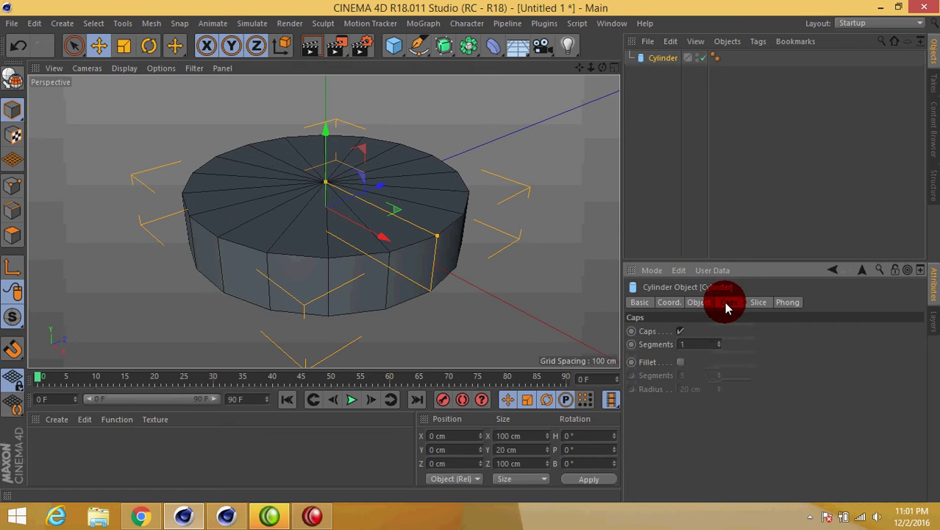
pyautogui.click(682, 363)
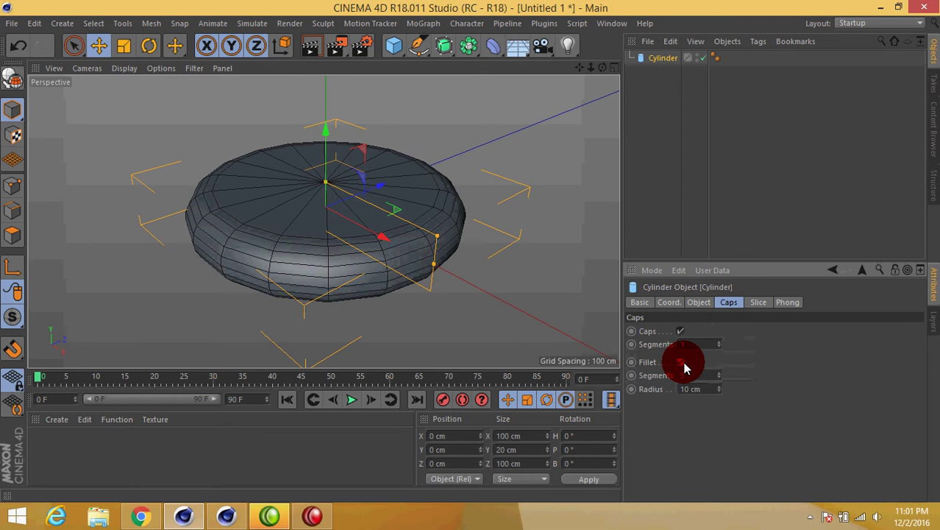
pyautogui.click(681, 363)
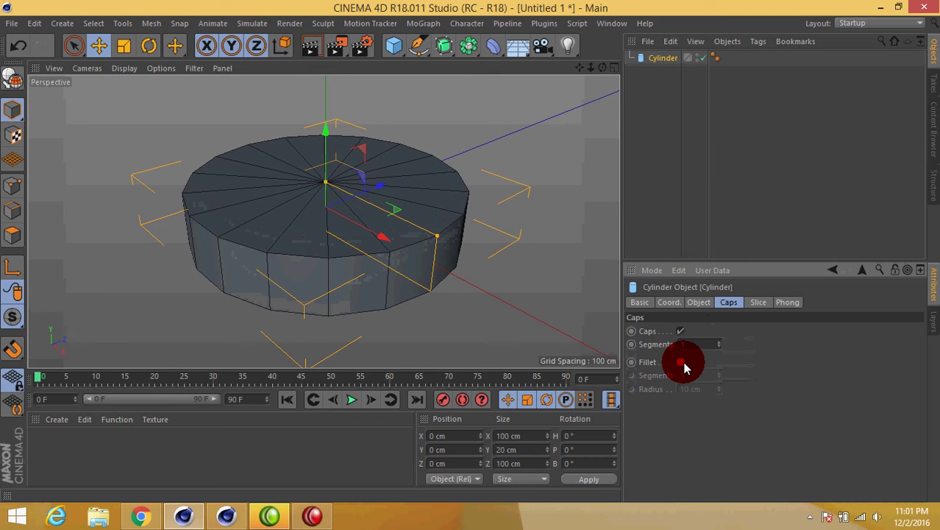
pyautogui.moveTo(325, 272)
pyautogui.keyDown('alt'); pyautogui.mouseDown()
pyautogui.moveTo(361, 266)
pyautogui.moveTo(380, 246)
pyautogui.moveTo(411, 260)
pyautogui.moveTo(402, 260)
pyautogui.mouseUp(); pyautogui.keyUp('alt')
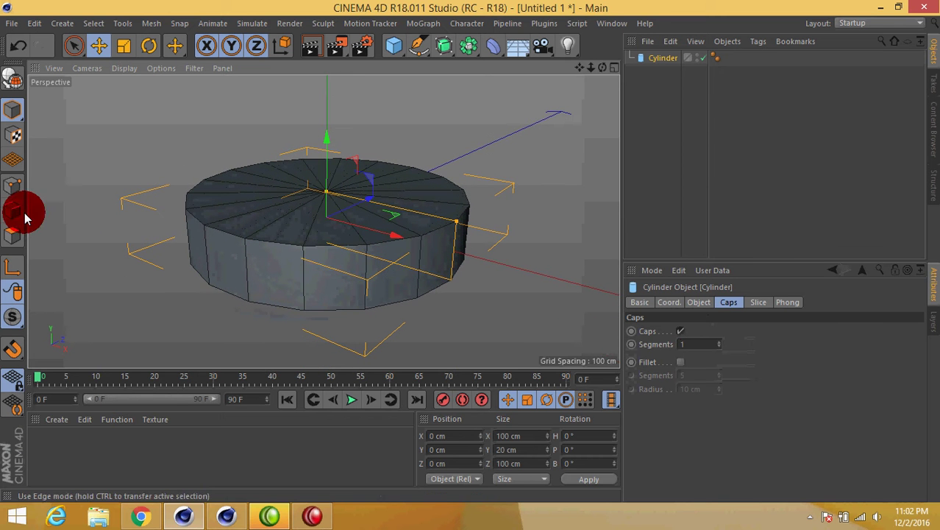
# - Convert the cylinder to an editable mesh and run Optimize on all its points
pyautogui.click(11, 77)
pyautogui.click(14, 191)
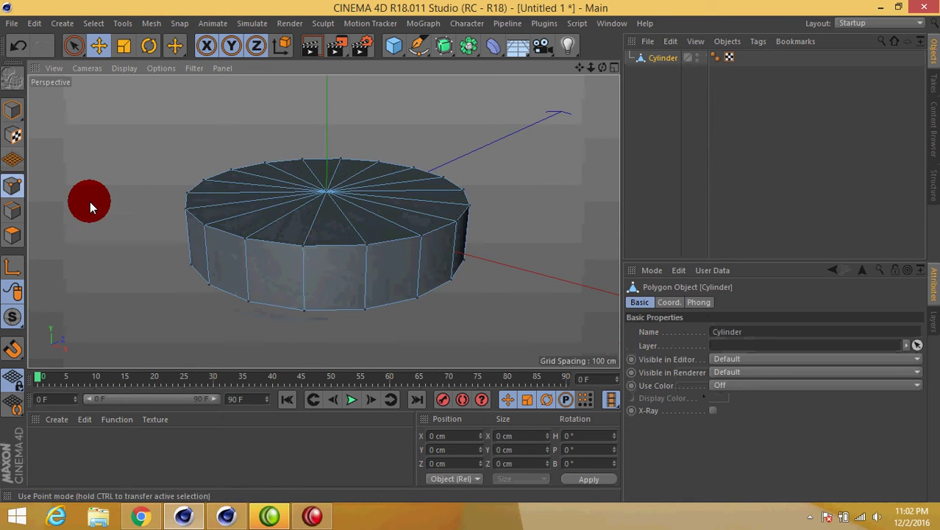
pyautogui.click(304, 246)
pyautogui.moveTo(306, 213)
pyautogui.mouseDown()
pyautogui.moveTo(299, 154)
pyautogui.moveTo(319, 197)
pyautogui.mouseUp()
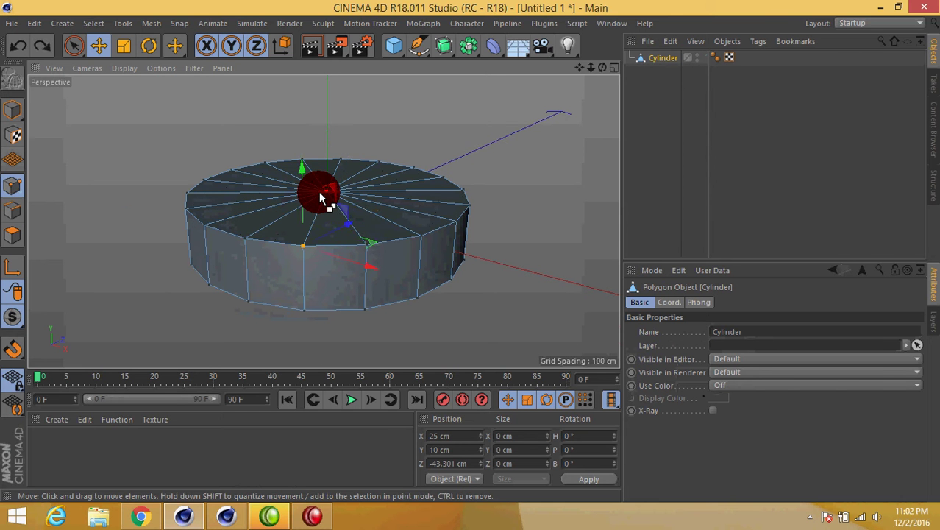
pyautogui.hotkey('ctrl', 'a')
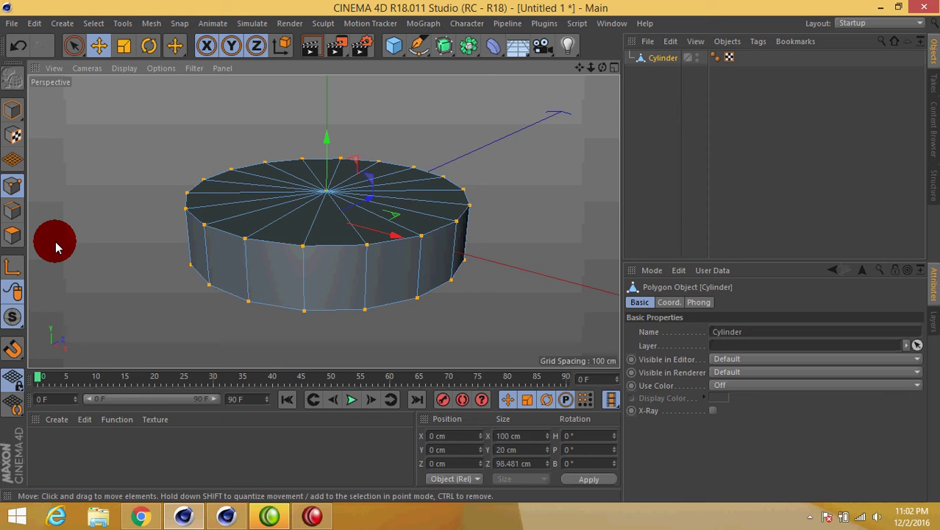
pyautogui.rightClick(305, 217)
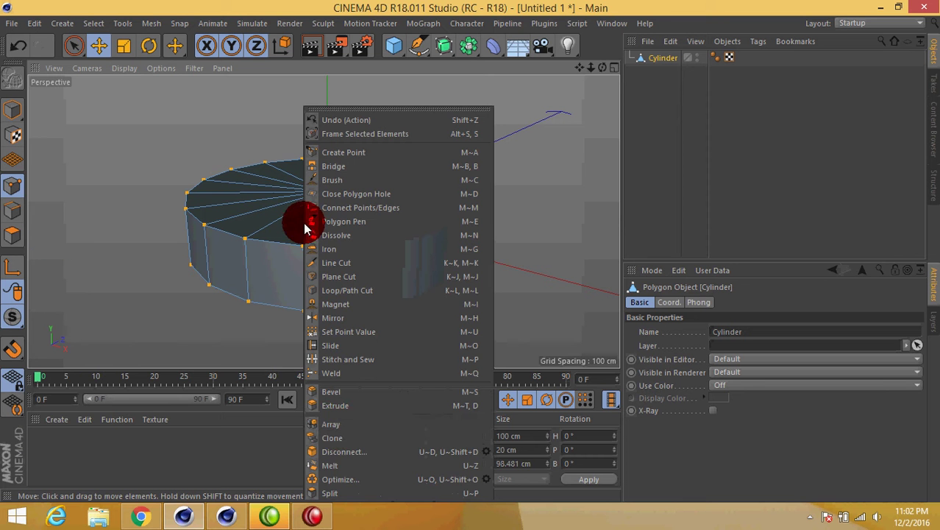
pyautogui.click(357, 481)
pyautogui.click(225, 377)
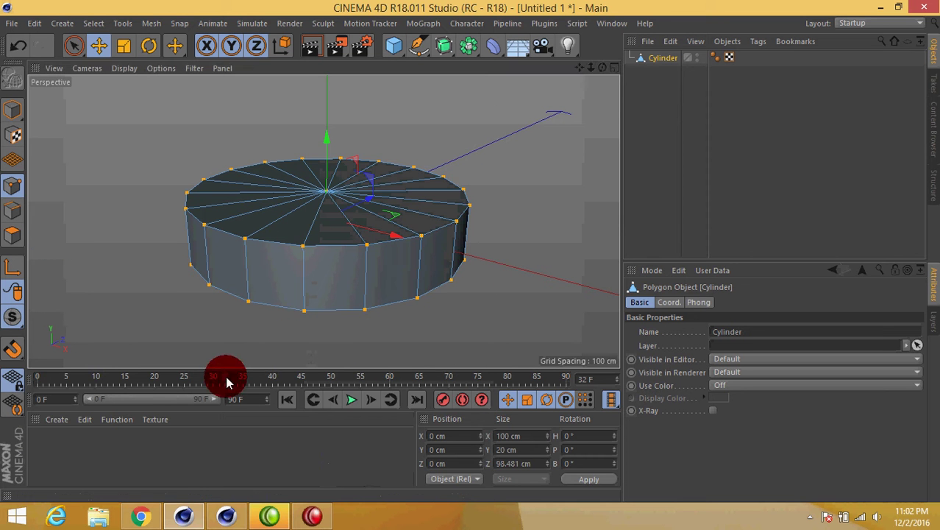
# - Test-move a rim point and undo it, leaving the disc shape unchanged
pyautogui.click(301, 248)
pyautogui.moveTo(298, 206); pyautogui.dragTo(299, 212)
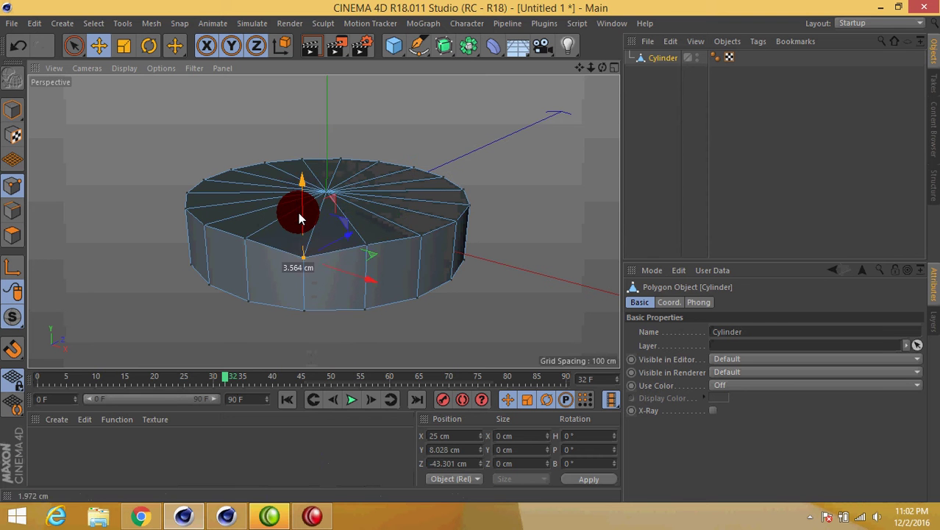
pyautogui.hotkey('ctrl', 'z')
pyautogui.moveTo(324, 270)
pyautogui.keyDown('alt'); pyautogui.mouseDown()
pyautogui.moveTo(390, 182)
pyautogui.moveTo(377, 212)
pyautogui.moveTo(332, 238)
pyautogui.mouseUp(); pyautogui.keyUp('alt')
pyautogui.click(12, 234)
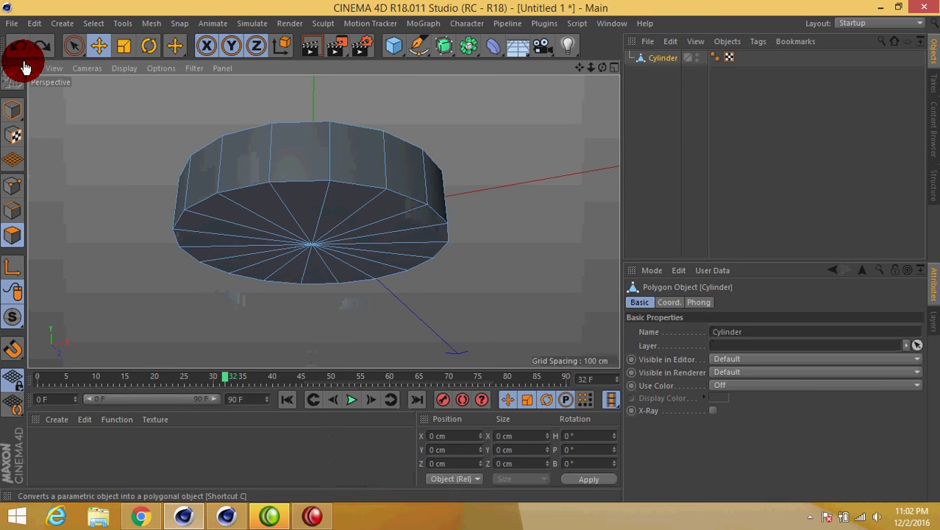
# - Paint-select the bottom cap polygons with Live Selection and delete them, opening the cylinder underneath
pyautogui.moveTo(84, 47); pyautogui.dragTo(118, 73)
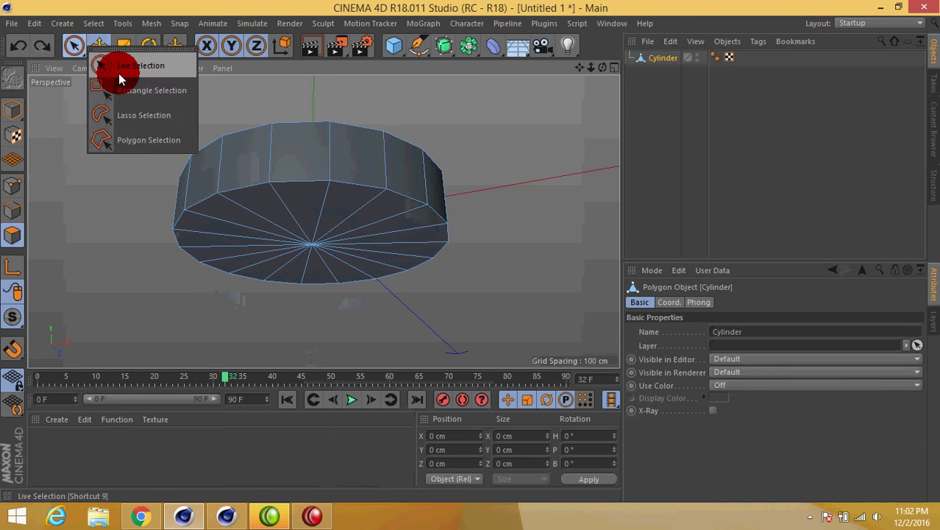
pyautogui.click(309, 214)
pyautogui.moveTo(308, 214)
pyautogui.mouseDown()
pyautogui.moveTo(302, 258)
pyautogui.moveTo(323, 228)
pyautogui.mouseUp()
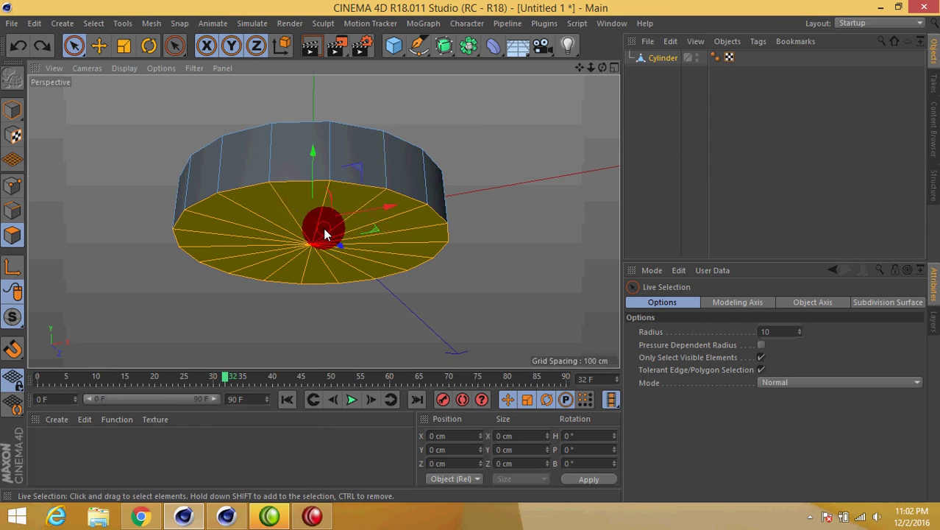
pyautogui.press('Delete')
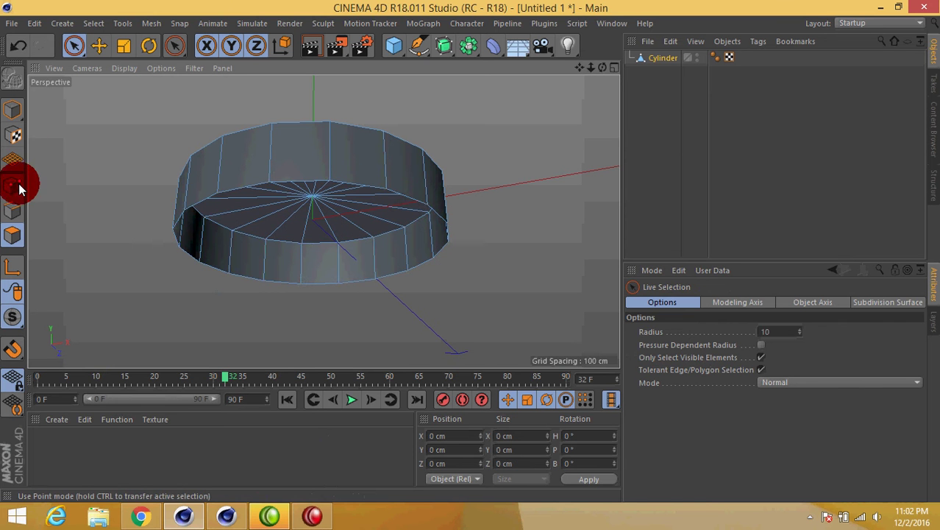
pyautogui.click(12, 185)
pyautogui.moveTo(235, 212)
pyautogui.keyDown('alt'); pyautogui.mouseDown()
pyautogui.moveTo(293, 311)
pyautogui.moveTo(319, 311)
pyautogui.moveTo(308, 326)
pyautogui.moveTo(397, 315)
pyautogui.moveTo(384, 295)
pyautogui.moveTo(414, 313)
pyautogui.moveTo(378, 293)
pyautogui.moveTo(439, 278)
pyautogui.moveTo(384, 260)
pyautogui.moveTo(389, 201)
pyautogui.moveTo(380, 187)
pyautogui.moveTo(404, 248)
pyautogui.moveTo(395, 269)
pyautogui.moveTo(390, 249)
pyautogui.mouseUp(); pyautogui.keyUp('alt')
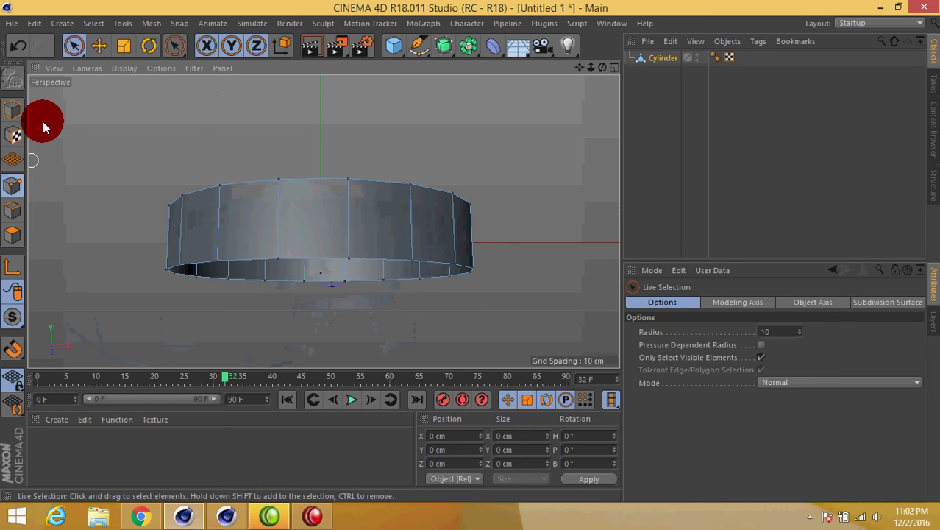
# - Rectangle-select the bottom ring of points and bevel them with a 4.78 cm offset
pyautogui.moveTo(74, 48)
pyautogui.mouseDown()
pyautogui.moveTo(83, 79)
pyautogui.moveTo(140, 90)
pyautogui.mouseUp()
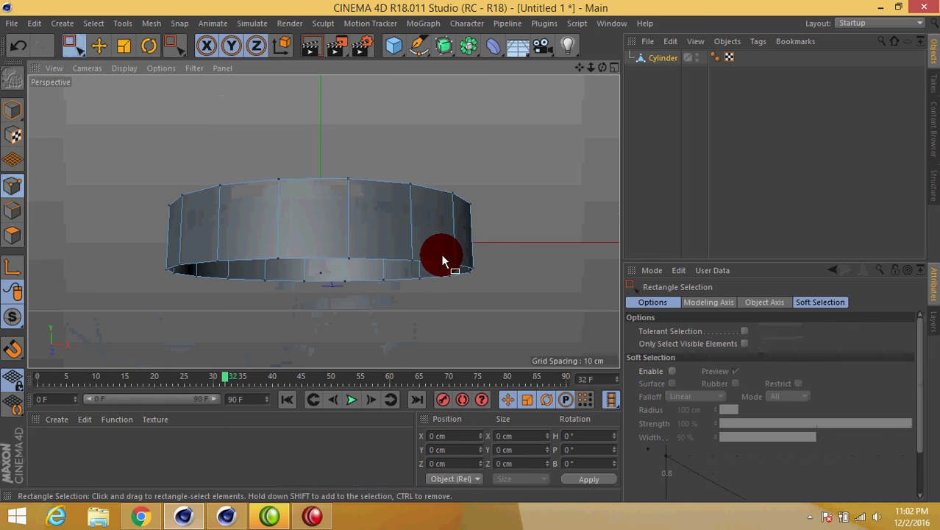
pyautogui.moveTo(402, 284)
pyautogui.keyDown('alt'); pyautogui.mouseDown()
pyautogui.moveTo(400, 293)
pyautogui.moveTo(329, 268)
pyautogui.mouseUp(); pyautogui.keyUp('alt')
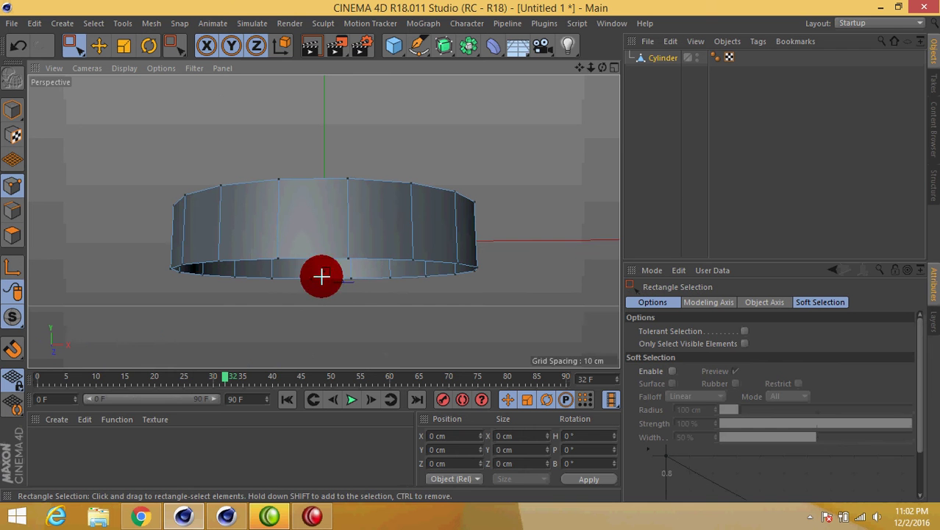
pyautogui.moveTo(489, 254); pyautogui.dragTo(183, 292)
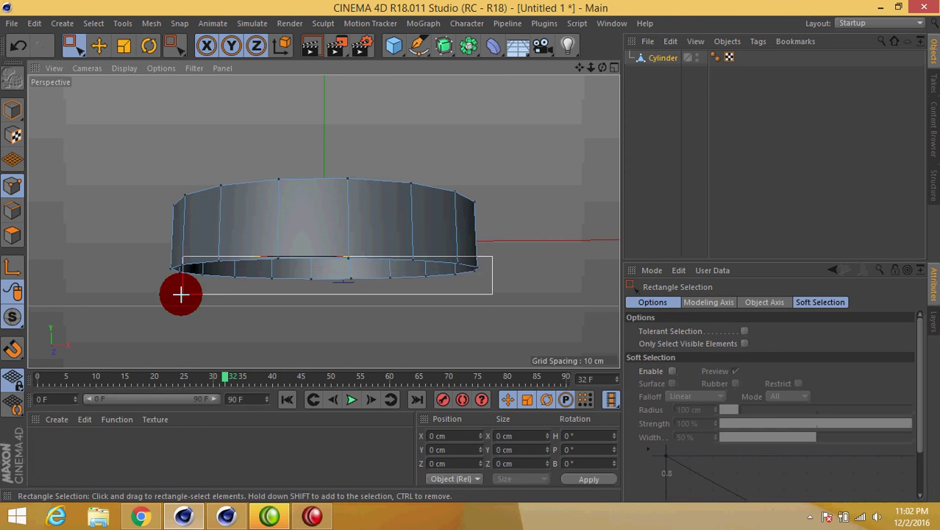
pyautogui.moveTo(289, 307)
pyautogui.keyDown('alt'); pyautogui.mouseDown()
pyautogui.moveTo(331, 257)
pyautogui.moveTo(363, 332)
pyautogui.moveTo(327, 300)
pyautogui.mouseUp(); pyautogui.keyUp('alt')
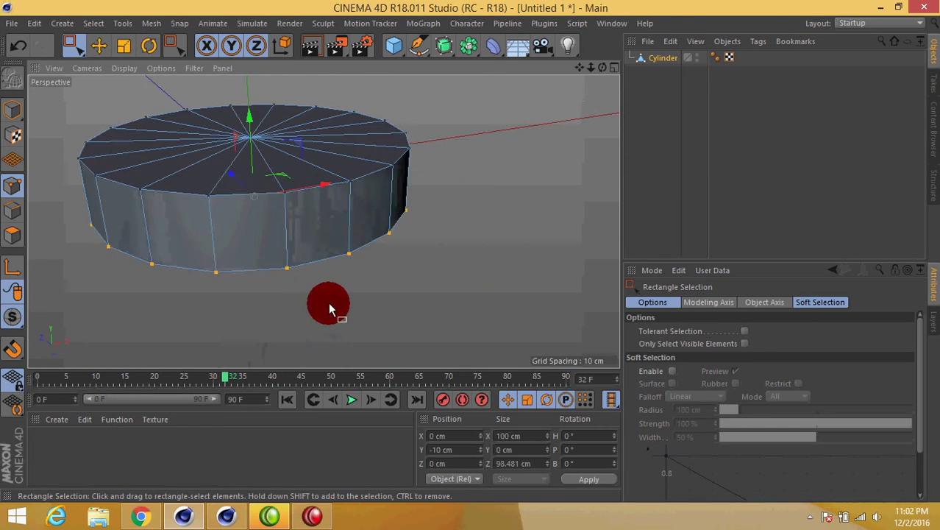
pyautogui.rightClick(383, 246)
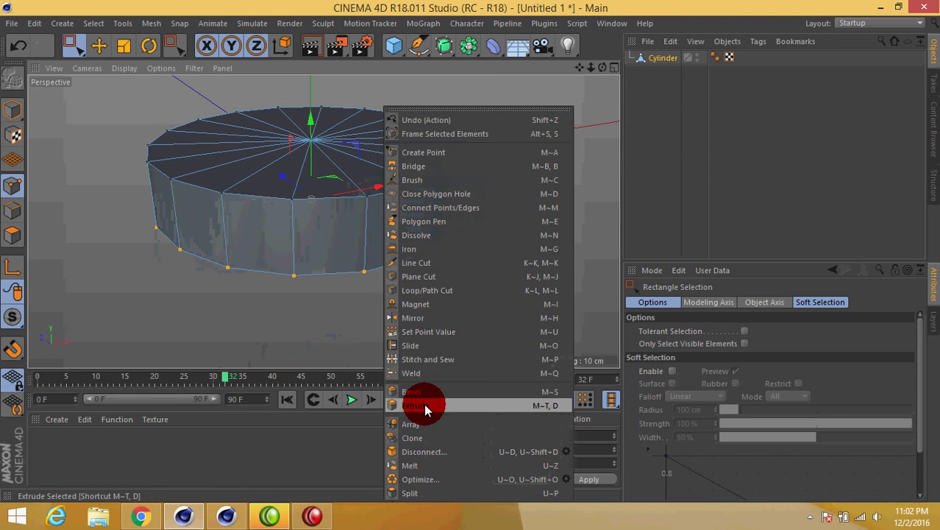
pyautogui.click(428, 398)
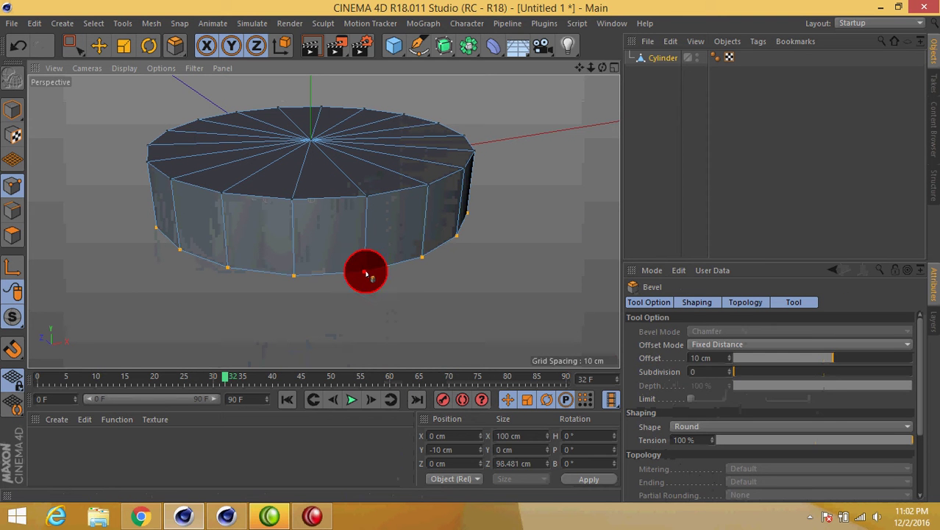
pyautogui.moveTo(367, 273)
pyautogui.mouseDown()
pyautogui.moveTo(394, 261)
pyautogui.moveTo(419, 279)
pyautogui.moveTo(336, 273)
pyautogui.mouseUp()
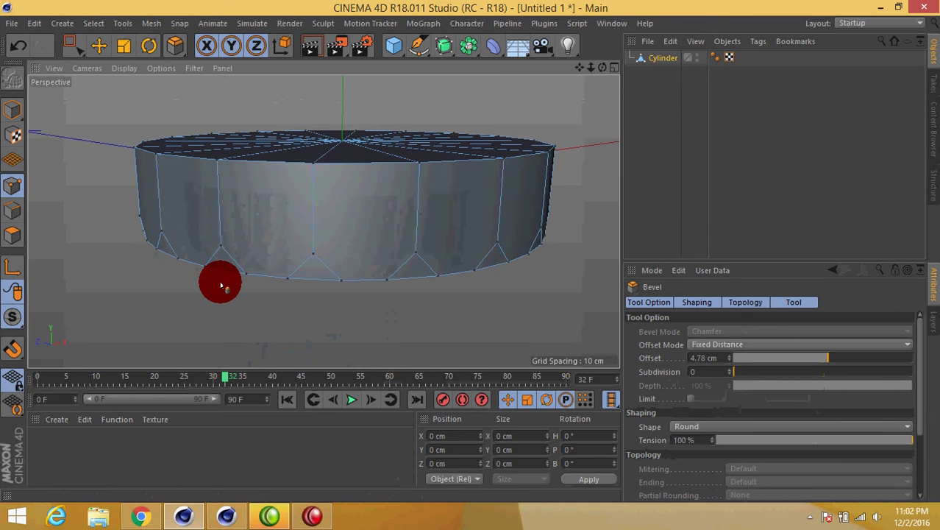
# - Start Line Cut and try cut points on the rim, then undo and cancel them
pyautogui.rightClick(197, 210)
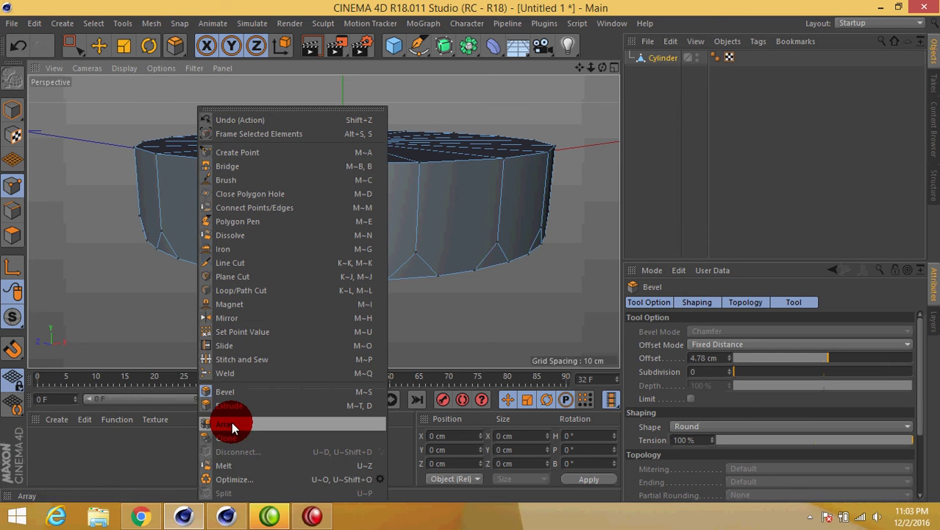
pyautogui.click(267, 263)
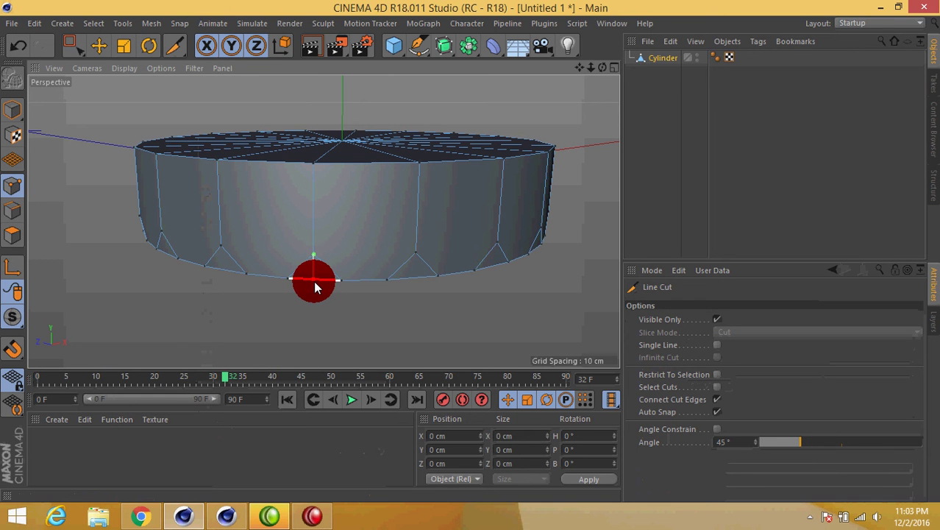
pyautogui.click(313, 281)
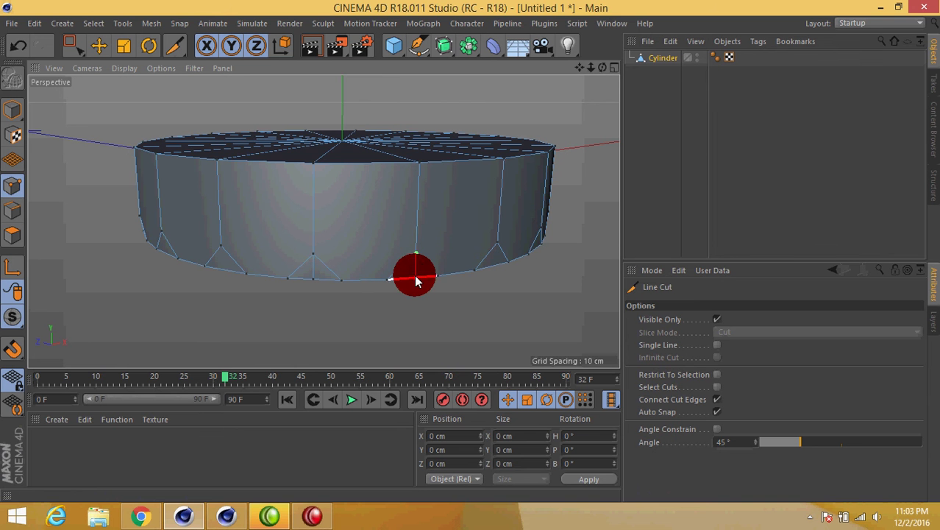
pyautogui.click(416, 278)
pyautogui.moveTo(540, 302)
pyautogui.keyDown('alt'); pyautogui.mouseDown()
pyautogui.moveTo(486, 287)
pyautogui.moveTo(367, 288)
pyautogui.moveTo(451, 221)
pyautogui.moveTo(447, 237)
pyautogui.moveTo(497, 108)
pyautogui.moveTo(412, 291)
pyautogui.mouseUp(); pyautogui.keyUp('alt')
pyautogui.hotkey('ctrl', 'z')
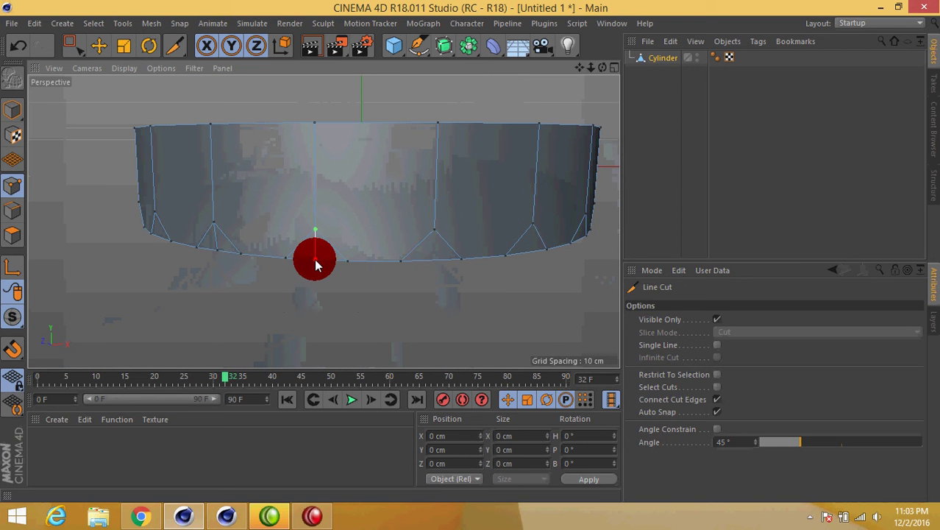
pyautogui.moveTo(315, 262); pyautogui.dragTo(513, 301)
pyautogui.press('Escape')
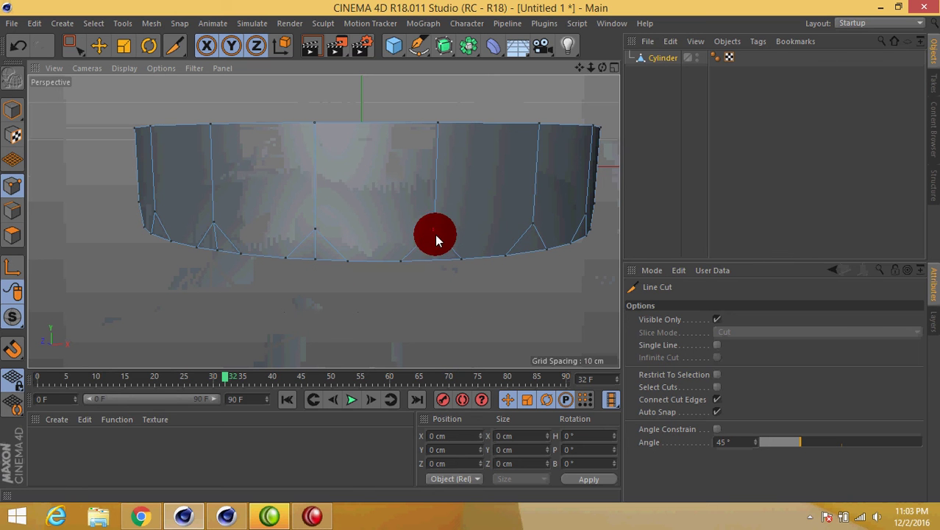
# - Finish the first vertical line cuts down to the bottom rim and commit them
pyautogui.click(435, 261)
pyautogui.press('space')
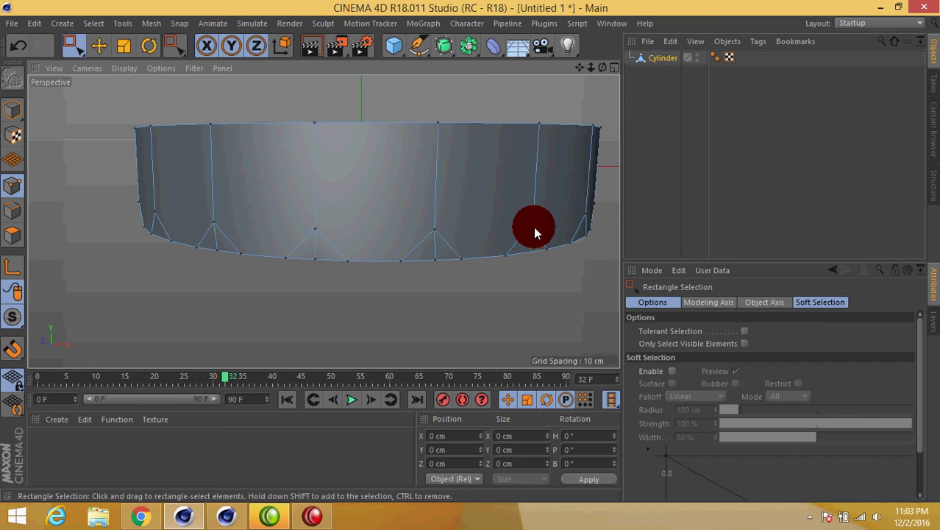
pyautogui.click(532, 223)
pyautogui.press('space')
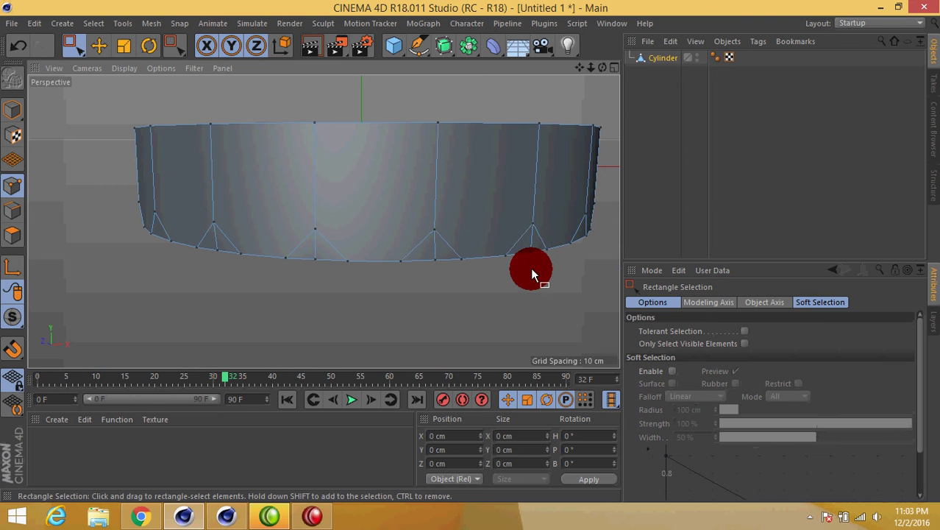
pyautogui.moveTo(532, 274)
pyautogui.keyDown('alt'); pyautogui.mouseDown()
pyautogui.moveTo(330, 280)
pyautogui.moveTo(431, 231)
pyautogui.moveTo(411, 248)
pyautogui.moveTo(418, 252)
pyautogui.mouseUp(); pyautogui.keyUp('alt')
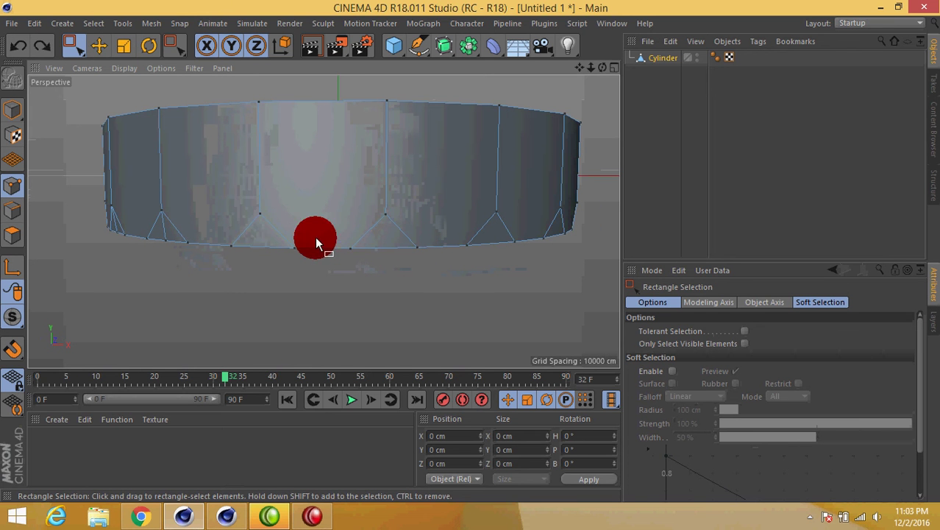
pyautogui.press('k')
pyautogui.press('k')
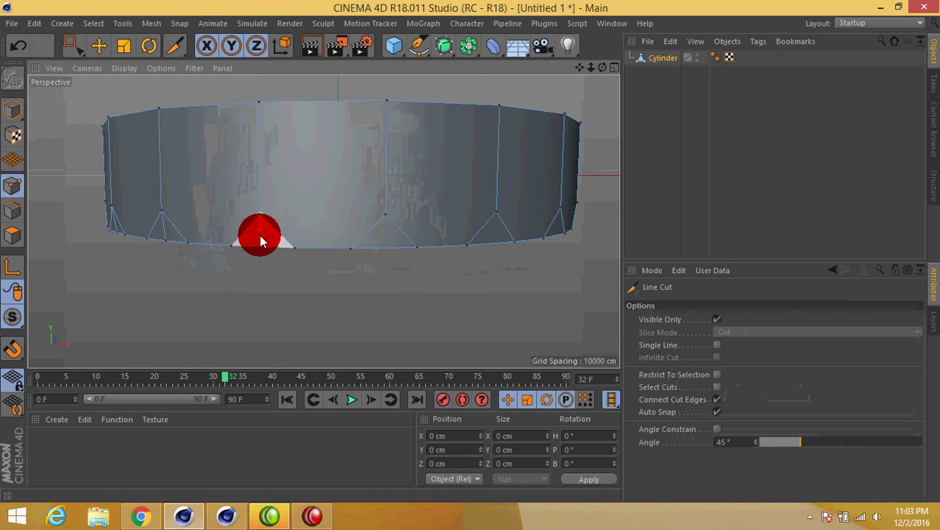
pyautogui.click(259, 246)
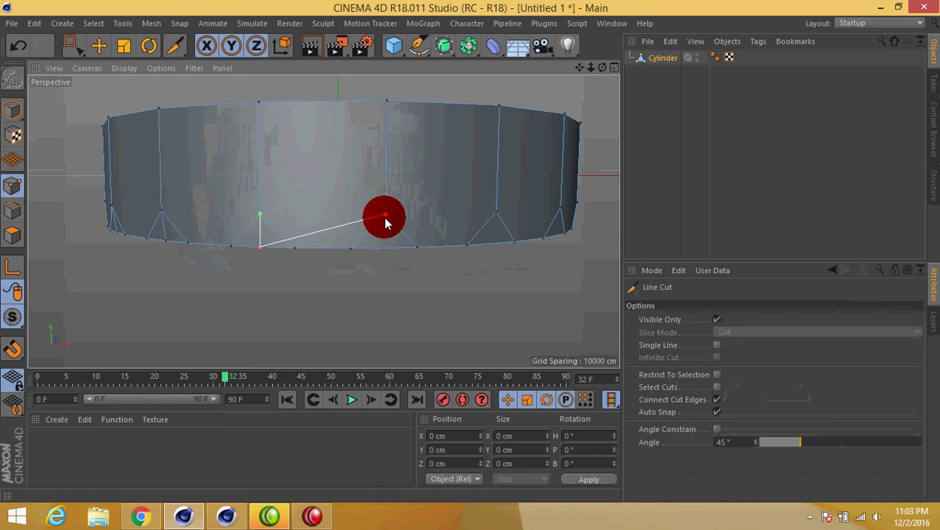
pyautogui.press('space')
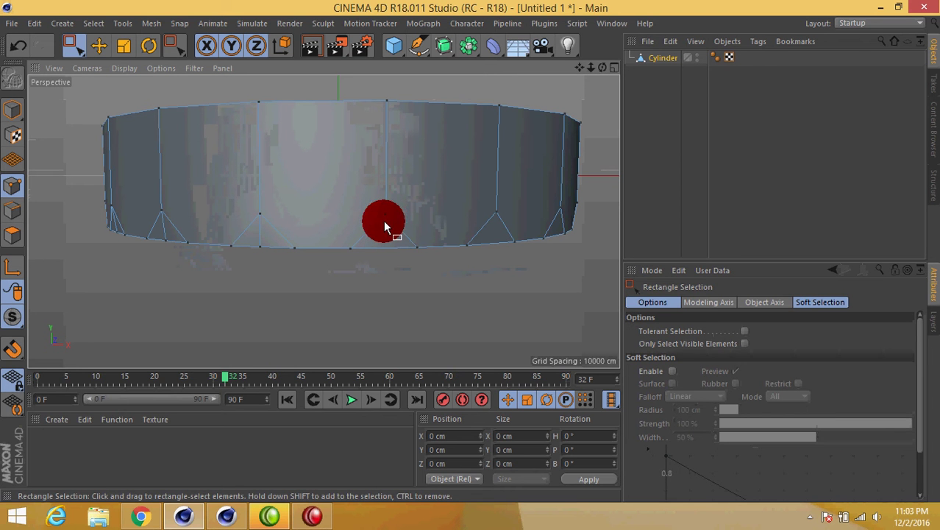
# - Cut a vertical edge on the front face down to the bottom rim
pyautogui.press('space')
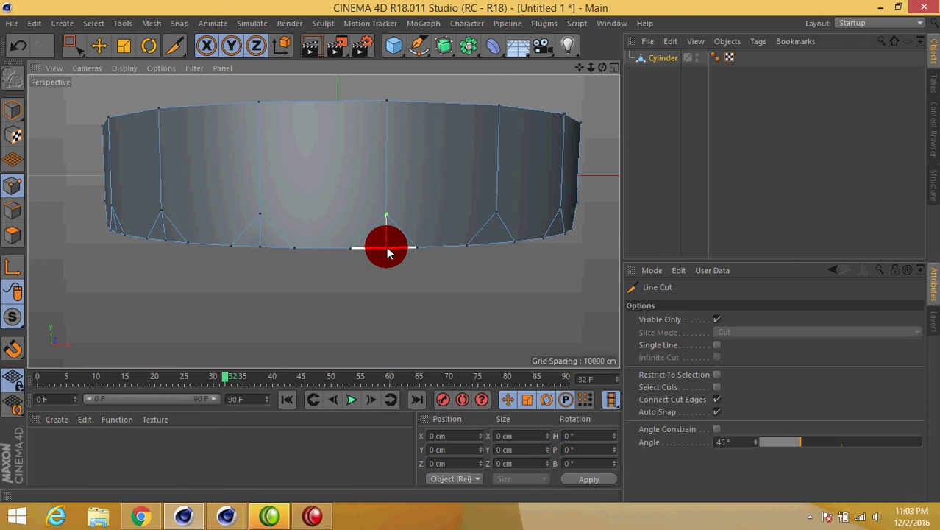
pyautogui.keyDown('alt'); pyautogui.moveTo(386, 246); pyautogui.dragTo(283, 264); pyautogui.keyUp('alt')
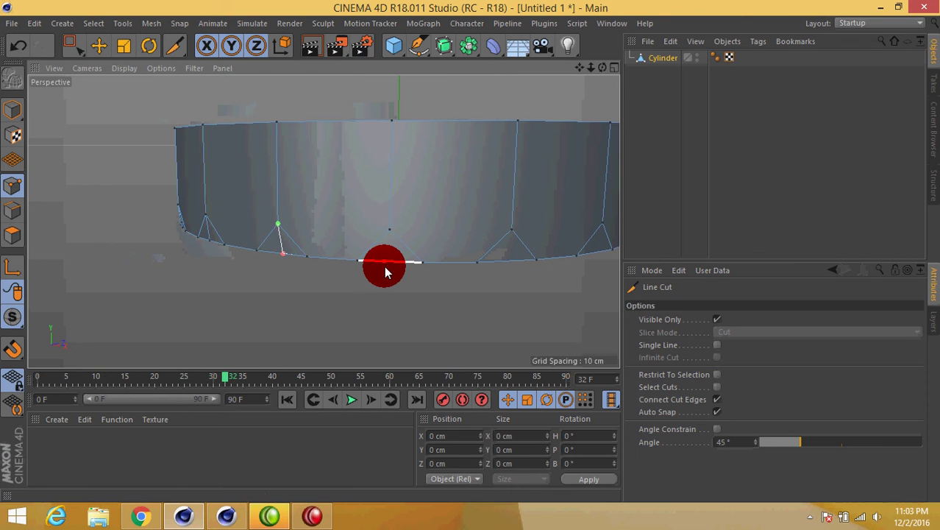
pyautogui.press('space')
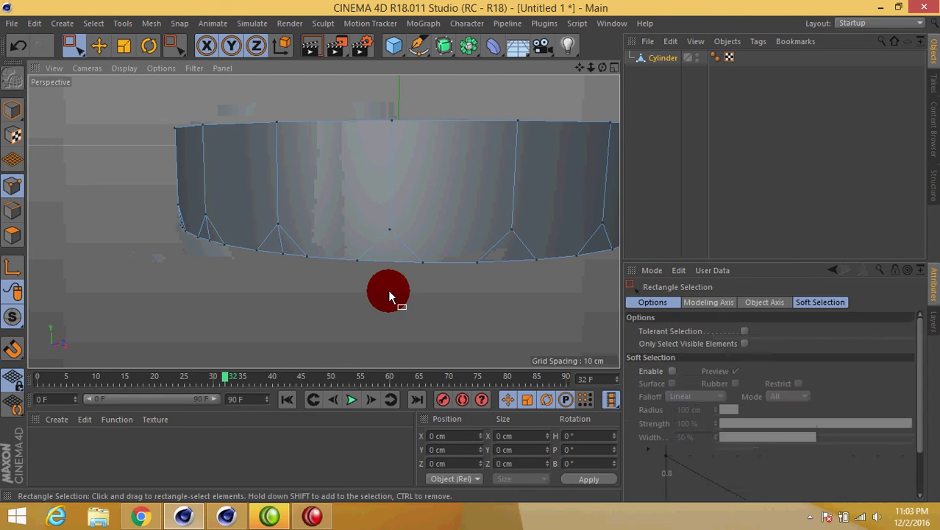
pyautogui.press('space')
pyautogui.click(390, 230)
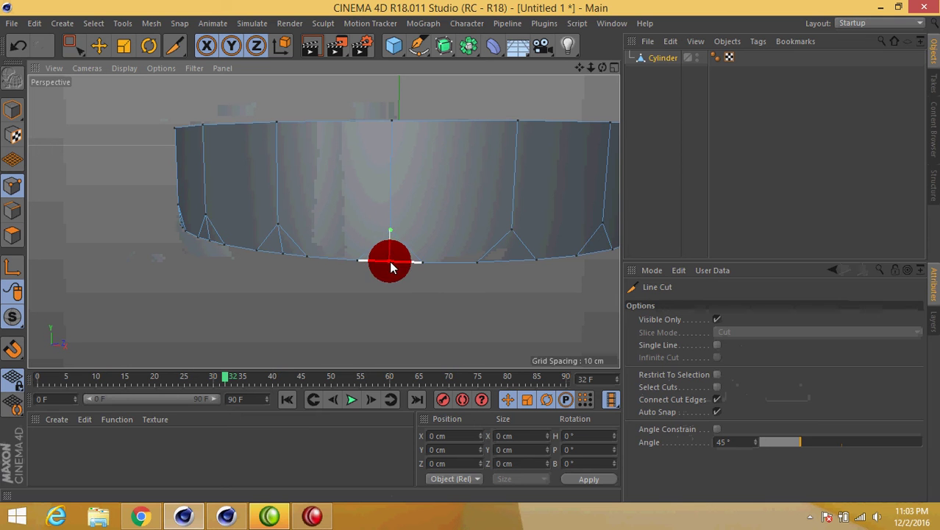
pyautogui.click(390, 261)
pyautogui.press('space')
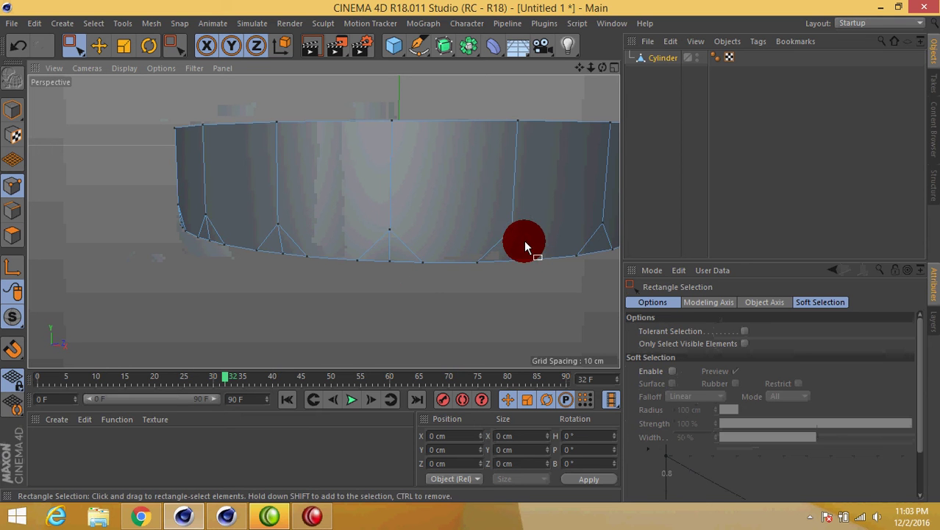
pyautogui.press('space')
pyautogui.click(510, 230)
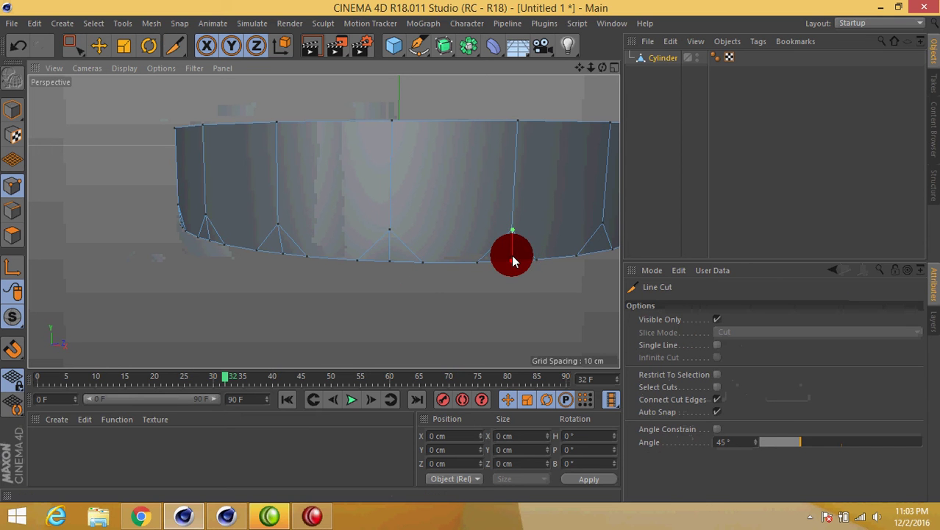
pyautogui.moveTo(510, 254)
pyautogui.keyDown('alt'); pyautogui.mouseDown()
pyautogui.moveTo(469, 278)
pyautogui.moveTo(313, 283)
pyautogui.mouseUp(); pyautogui.keyUp('alt')
pyautogui.press('space')
pyautogui.moveTo(490, 295)
pyautogui.keyDown('alt'); pyautogui.mouseDown()
pyautogui.moveTo(405, 310)
pyautogui.moveTo(352, 274)
pyautogui.moveTo(408, 279)
pyautogui.moveTo(403, 258)
pyautogui.moveTo(336, 286)
pyautogui.mouseUp(); pyautogui.keyUp('alt')
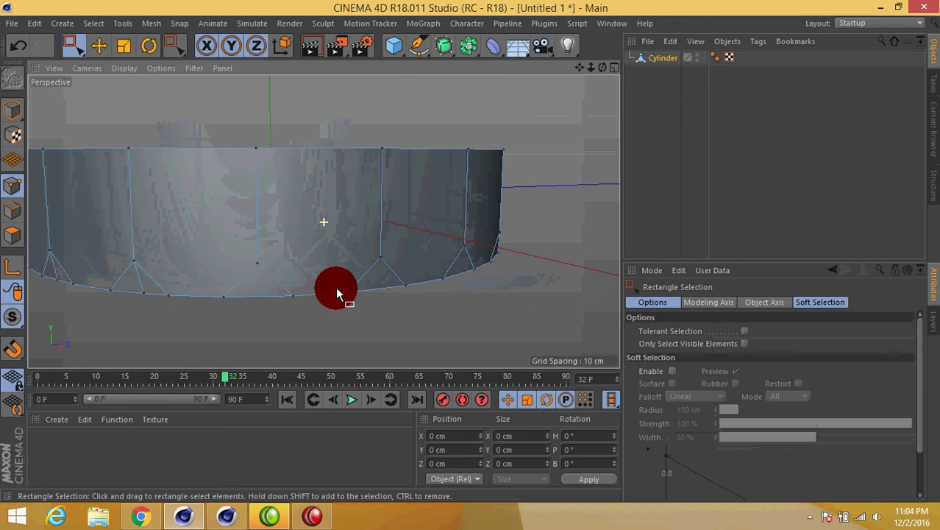
# - Draw two more vertical cuts to the bottom rim around the cylinder
pyautogui.press('space')
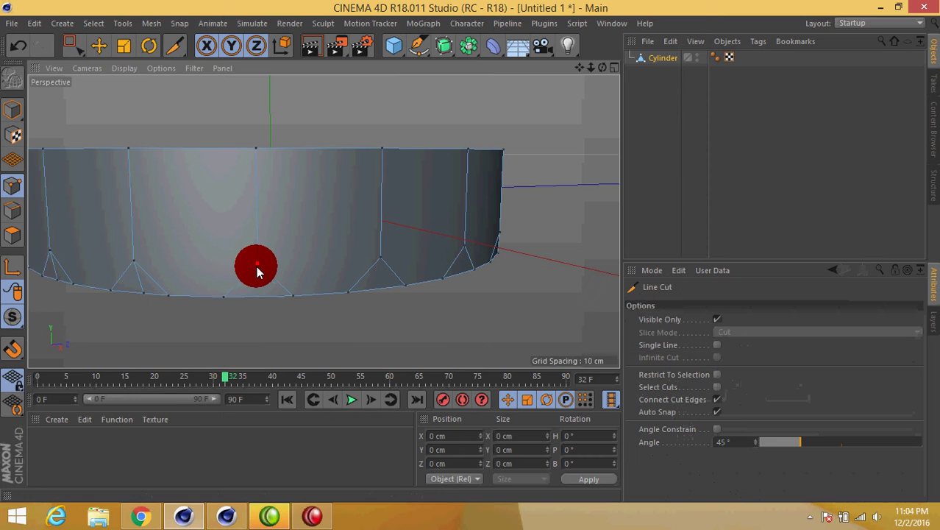
pyautogui.press('space')
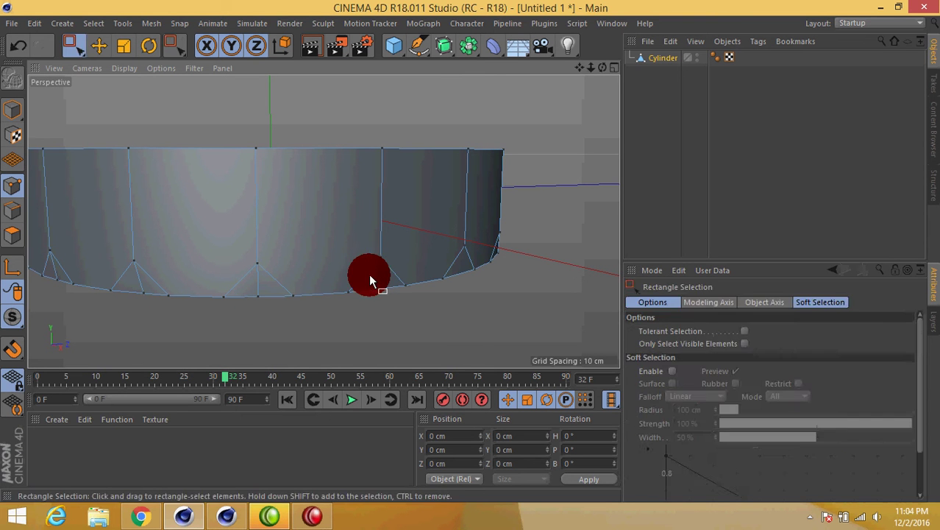
pyautogui.press('space')
pyautogui.moveTo(380, 262)
pyautogui.mouseDown()
pyautogui.moveTo(381, 294)
pyautogui.moveTo(263, 255)
pyautogui.mouseUp()
pyautogui.press('space')
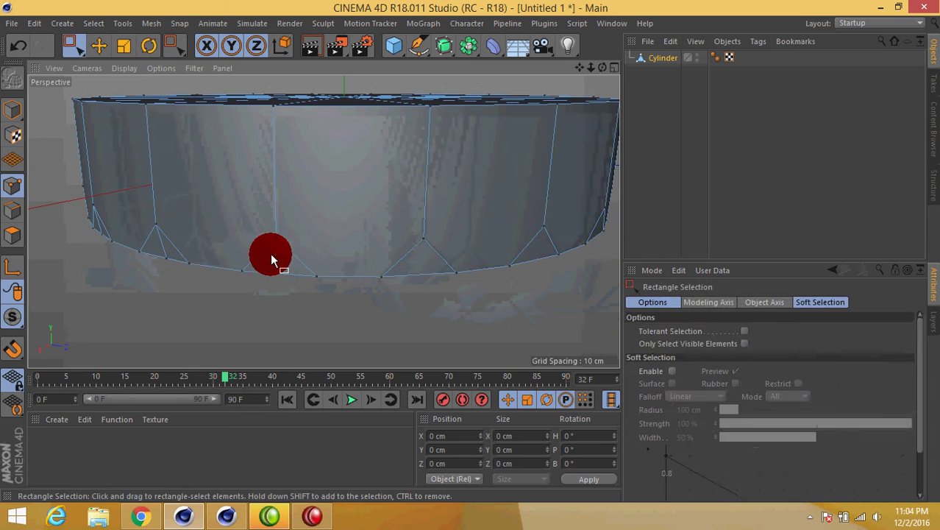
pyautogui.press('space')
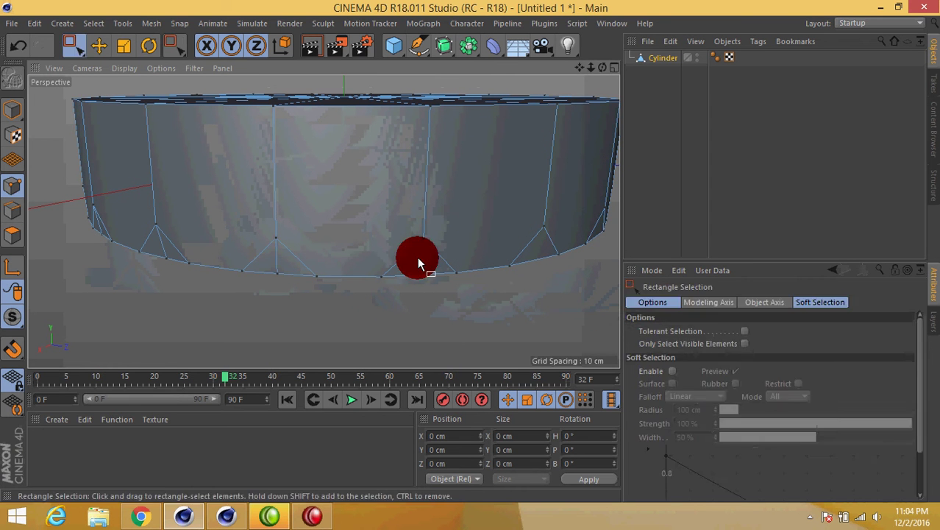
pyautogui.click(423, 238)
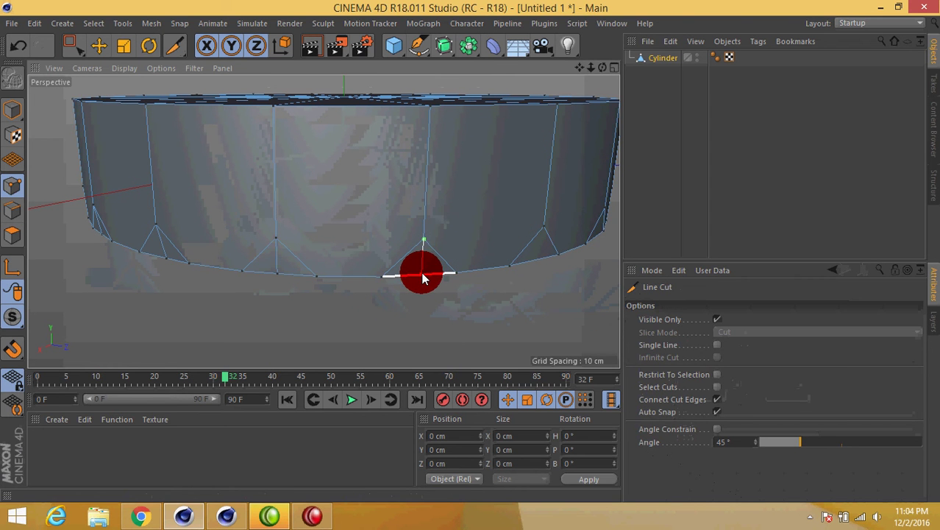
pyautogui.moveTo(510, 265); pyautogui.dragTo(543, 231)
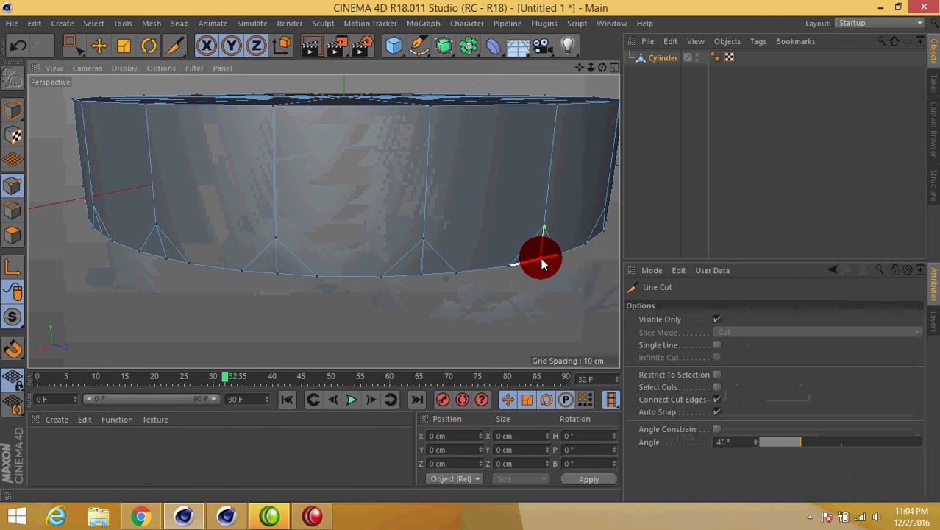
pyautogui.press('0')
pyautogui.keyDown('alt'); pyautogui.moveTo(529, 279); pyautogui.dragTo(266, 206); pyautogui.keyUp('alt')
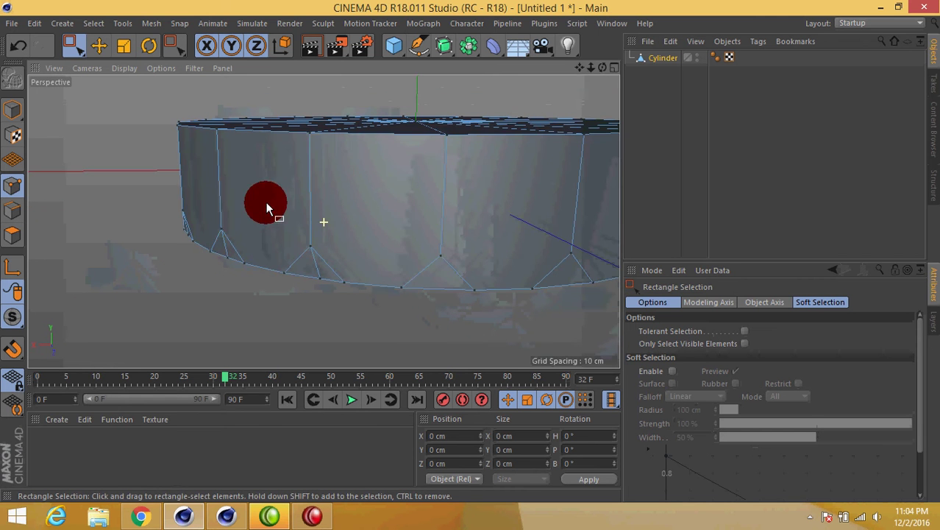
pyautogui.keyDown('alt'); pyautogui.moveTo(450, 278); pyautogui.dragTo(341, 264); pyautogui.keyUp('alt')
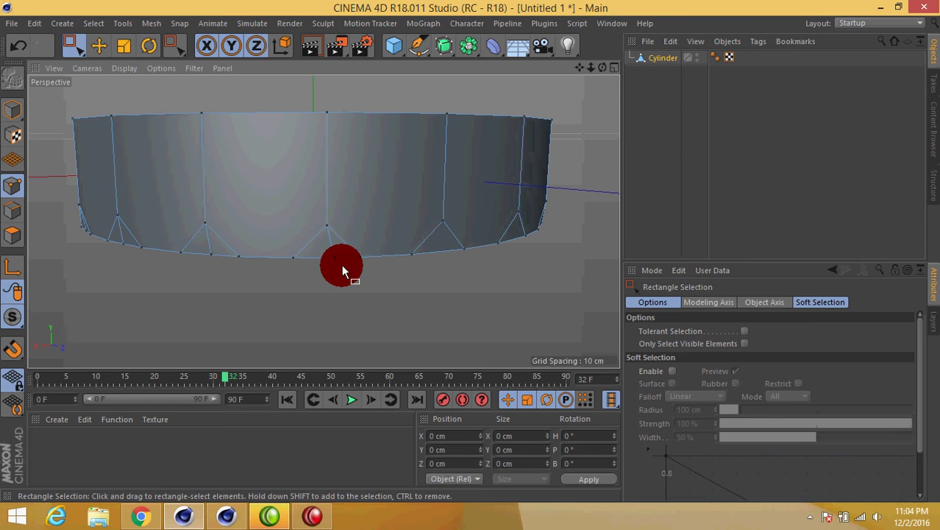
# - Add vertical cuts from bottom-rim vertices up the side wall, working around the cylinder
pyautogui.press('k')
pyautogui.press('k')
pyautogui.moveTo(295, 256)
pyautogui.mouseDown()
pyautogui.moveTo(329, 241)
pyautogui.moveTo(327, 253)
pyautogui.mouseUp()
pyautogui.press('0')
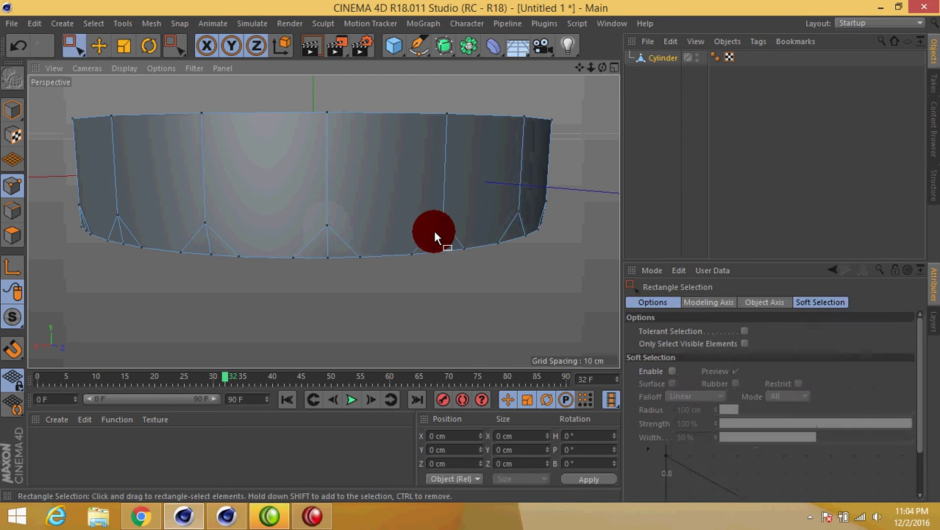
pyautogui.press('k')
pyautogui.press('k')
pyautogui.moveTo(442, 250); pyautogui.dragTo(443, 252)
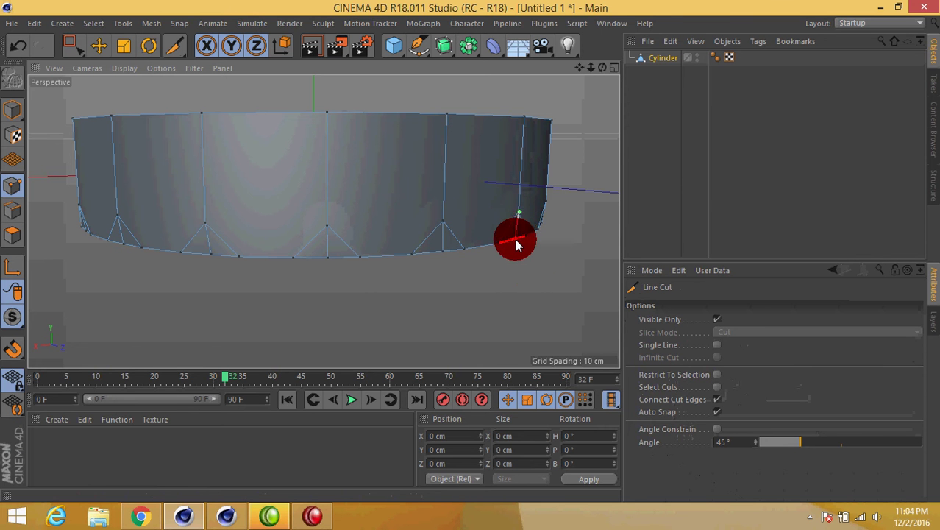
pyautogui.click(517, 245)
pyautogui.moveTo(516, 246)
pyautogui.keyDown('alt'); pyautogui.mouseDown()
pyautogui.moveTo(487, 267)
pyautogui.moveTo(179, 253)
pyautogui.moveTo(395, 271)
pyautogui.moveTo(339, 268)
pyautogui.moveTo(457, 266)
pyautogui.moveTo(361, 252)
pyautogui.mouseUp(); pyautogui.keyUp('alt')
pyautogui.press('0')
pyautogui.press('k')
pyautogui.press('k')
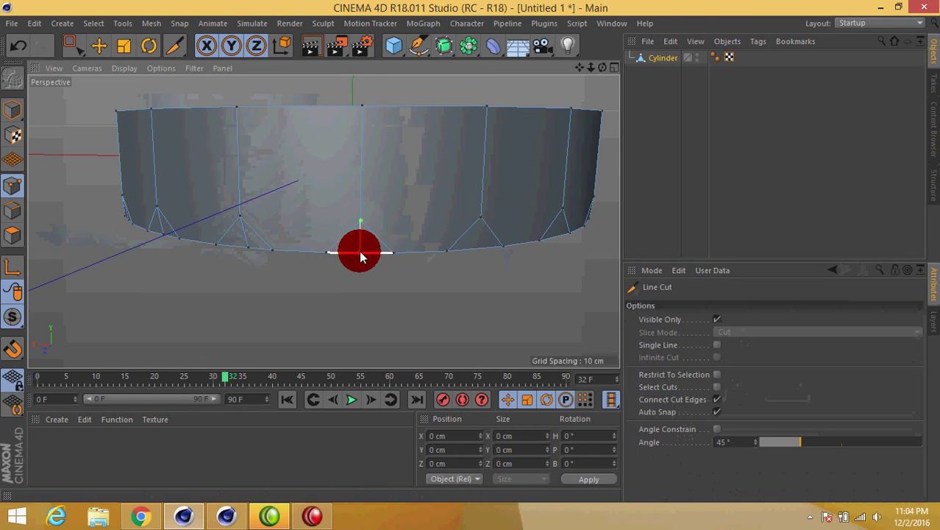
pyautogui.press('Escape')
pyautogui.press('0')
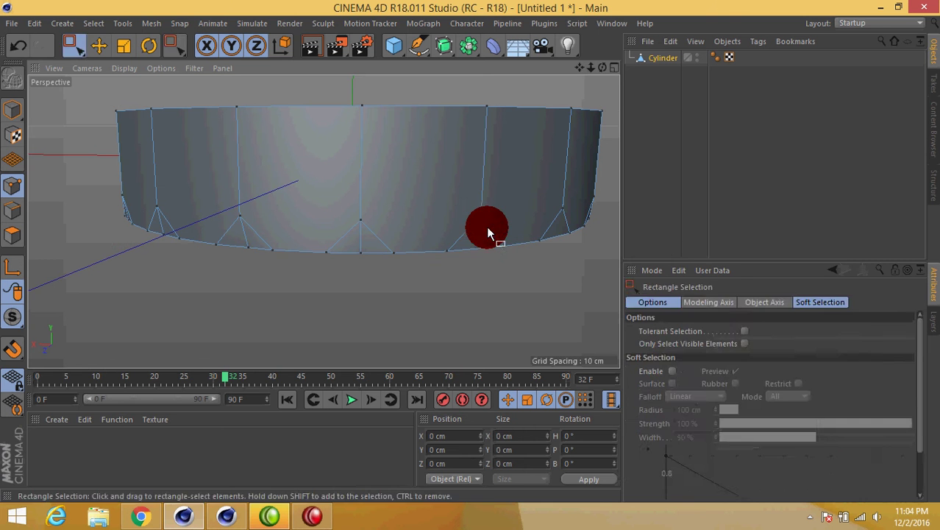
# - Undo a misplaced cut on the front wall and add another vertical cut on the right side
pyautogui.press('k')
pyautogui.press('k')
pyautogui.moveTo(479, 215)
pyautogui.mouseDown()
pyautogui.moveTo(471, 287)
pyautogui.moveTo(504, 273)
pyautogui.moveTo(269, 237)
pyautogui.moveTo(343, 246)
pyautogui.mouseUp()
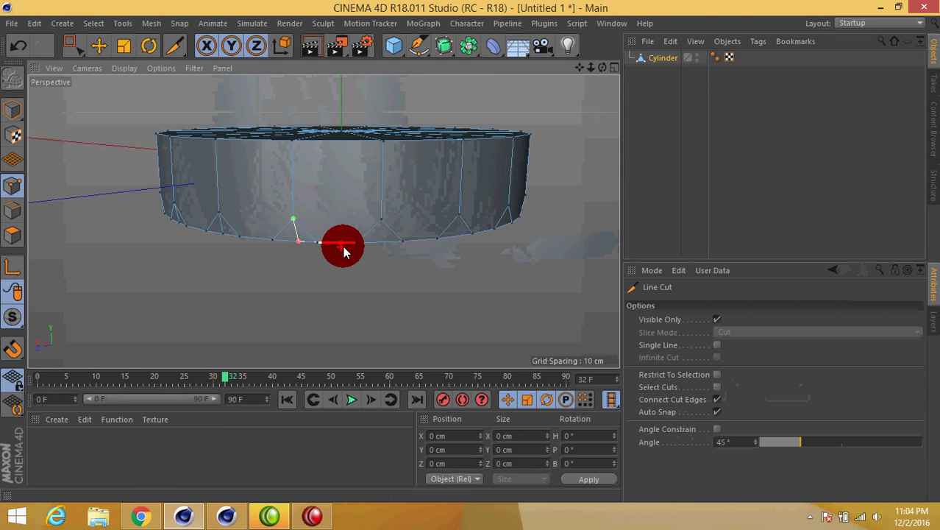
pyautogui.hotkey('ctrl', 'z')
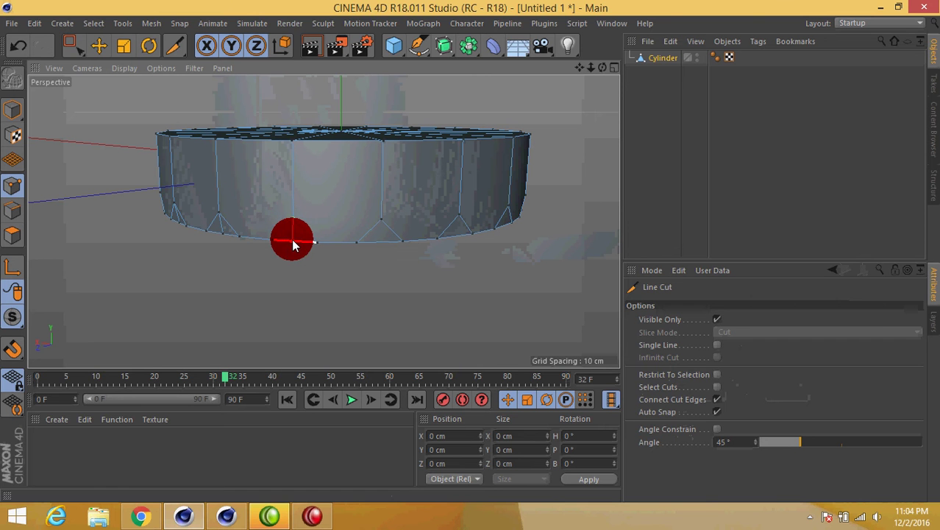
pyautogui.press('space')
pyautogui.press('space')
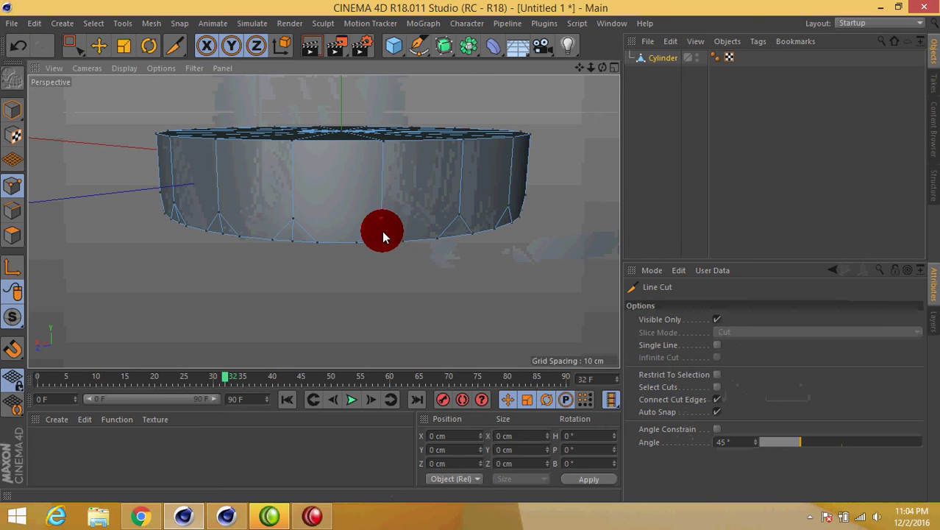
pyautogui.moveTo(383, 244)
pyautogui.keyDown('alt'); pyautogui.mouseDown()
pyautogui.moveTo(404, 269)
pyautogui.moveTo(342, 267)
pyautogui.moveTo(390, 292)
pyautogui.mouseUp(); pyautogui.keyUp('alt')
pyautogui.press('space')
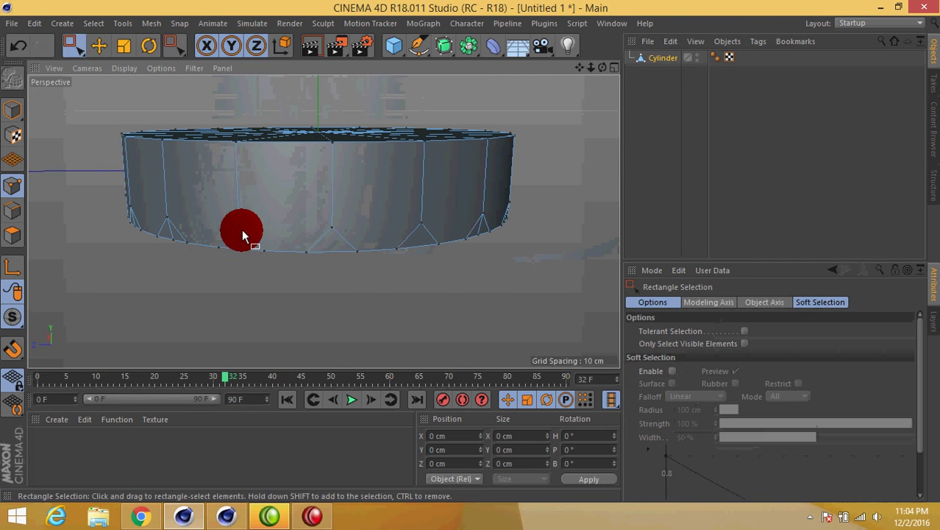
pyautogui.press('space')
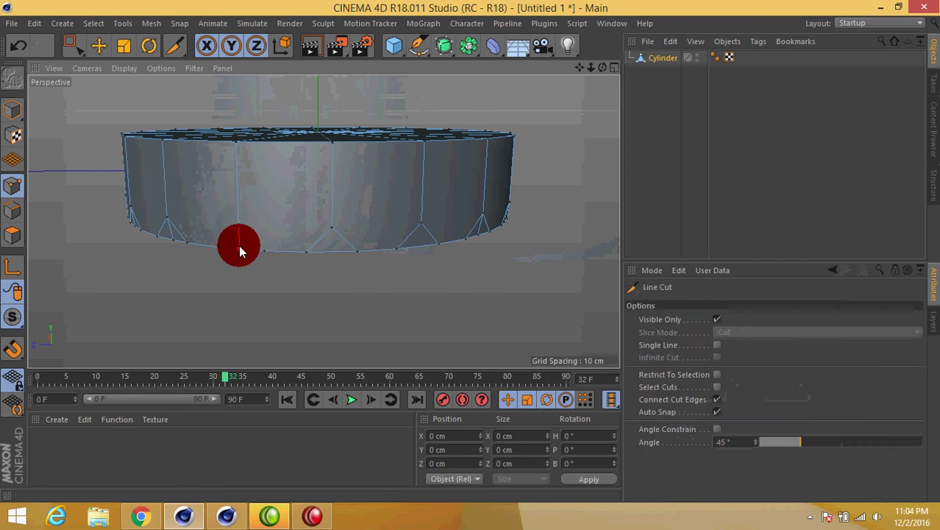
pyautogui.press('space')
pyautogui.press('space')
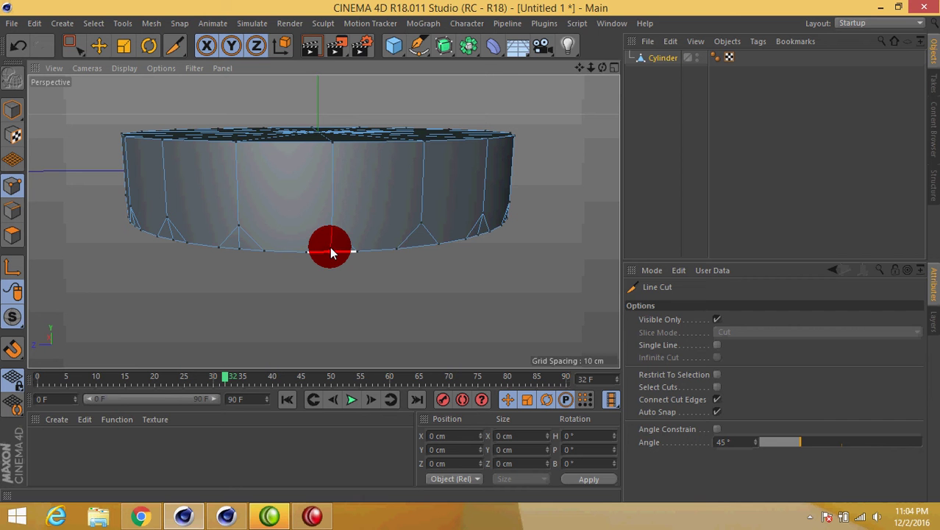
pyautogui.press('space')
pyautogui.press('space')
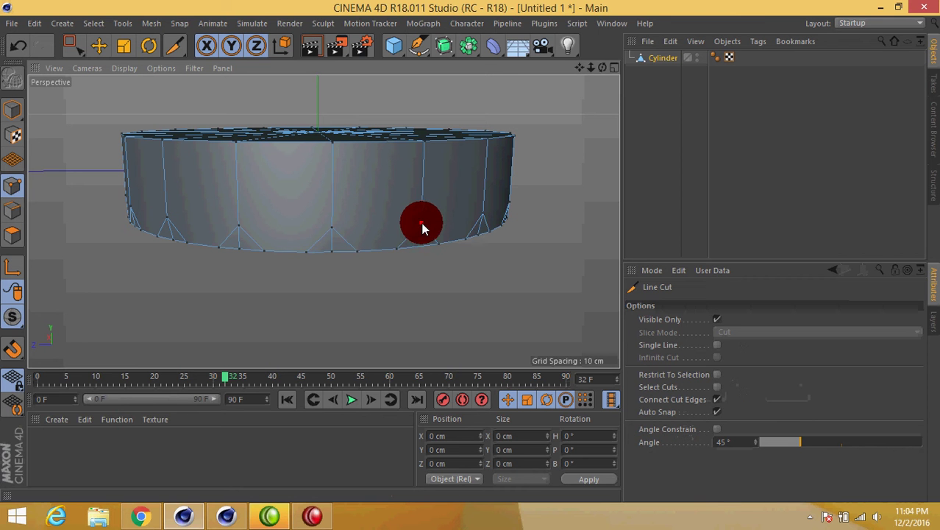
pyautogui.click(419, 247)
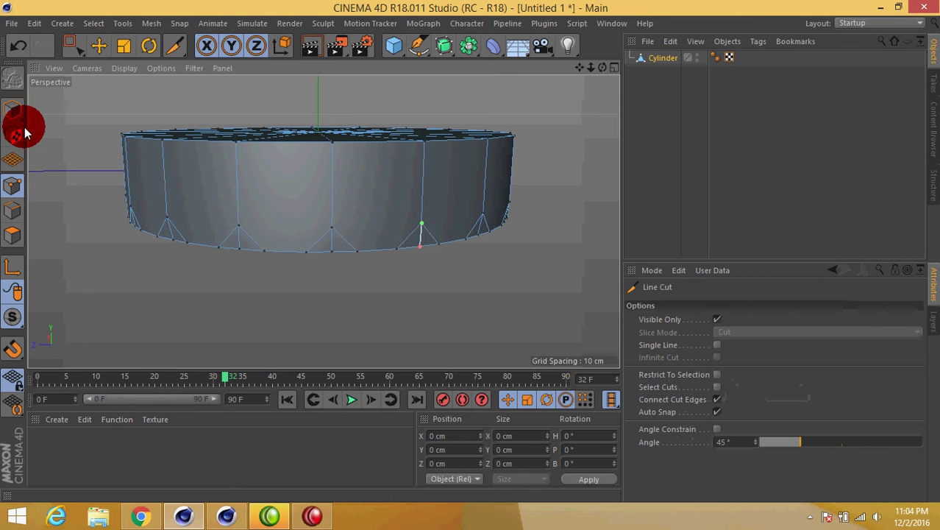
# - Select the bottom ring of points from below in Points mode
pyautogui.click(97, 46)
pyautogui.scroll(-3, 310, 216)
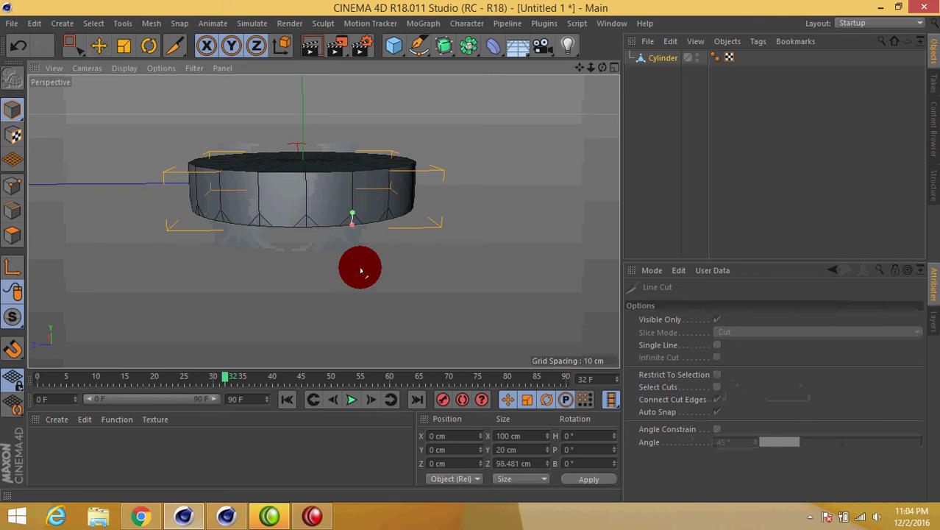
pyautogui.click(12, 186)
pyautogui.click(99, 47)
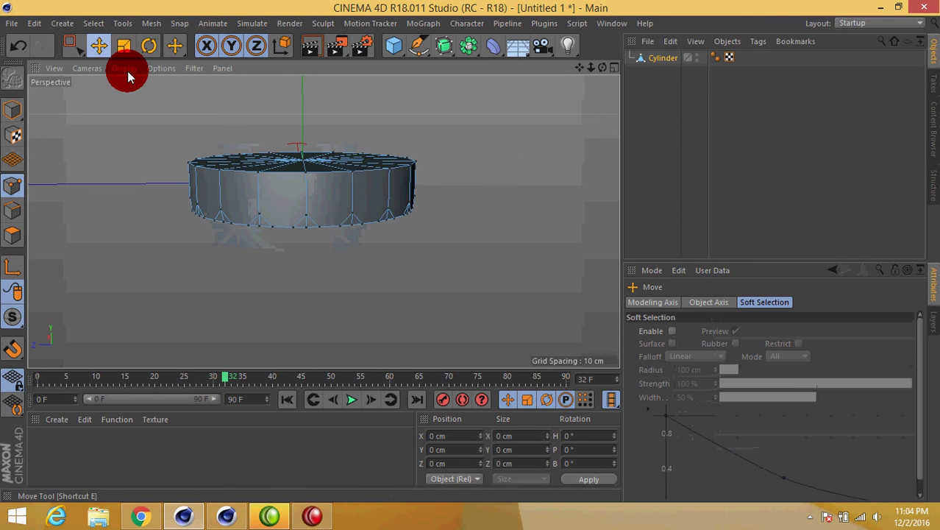
pyautogui.scroll(3, 335, 137)
pyautogui.moveTo(299, 228)
pyautogui.keyDown('alt'); pyautogui.mouseDown()
pyautogui.moveTo(462, 207)
pyautogui.moveTo(451, 140)
pyautogui.moveTo(429, 121)
pyautogui.moveTo(367, 180)
pyautogui.moveTo(60, 244)
pyautogui.mouseUp(); pyautogui.keyUp('alt')
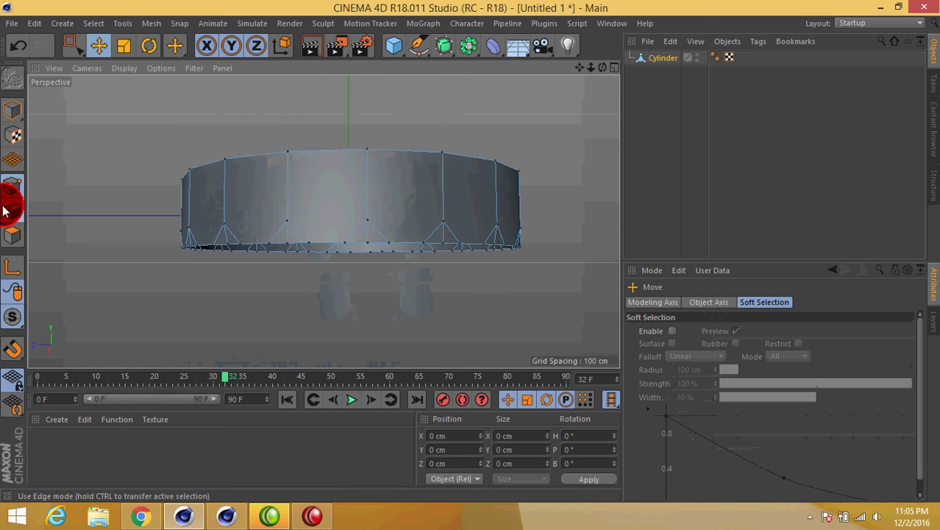
pyautogui.moveTo(322, 243)
pyautogui.mouseDown()
pyautogui.moveTo(275, 251)
pyautogui.moveTo(360, 288)
pyautogui.moveTo(428, 296)
pyautogui.mouseUp()
# - Extrude the selected bottom ring 8.8 cm into a new band of faces
pyautogui.rightClick(379, 239)
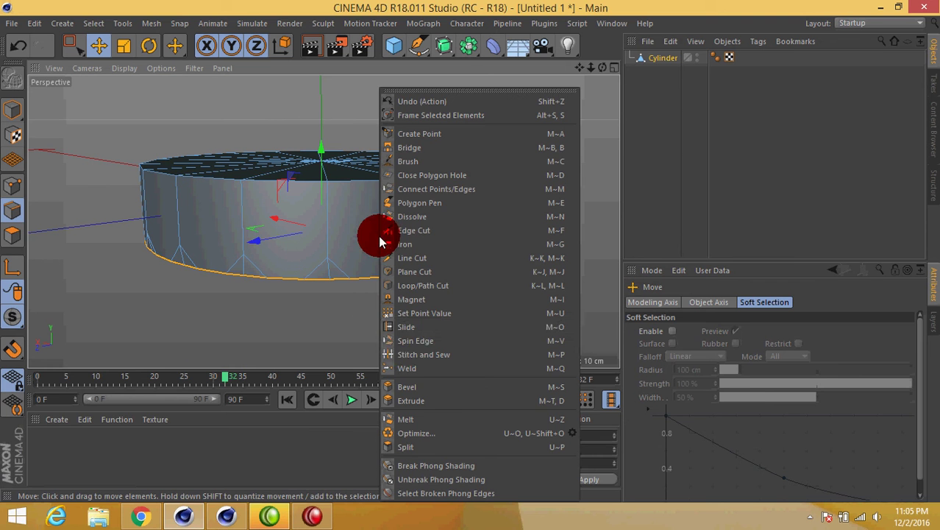
pyautogui.click(413, 400)
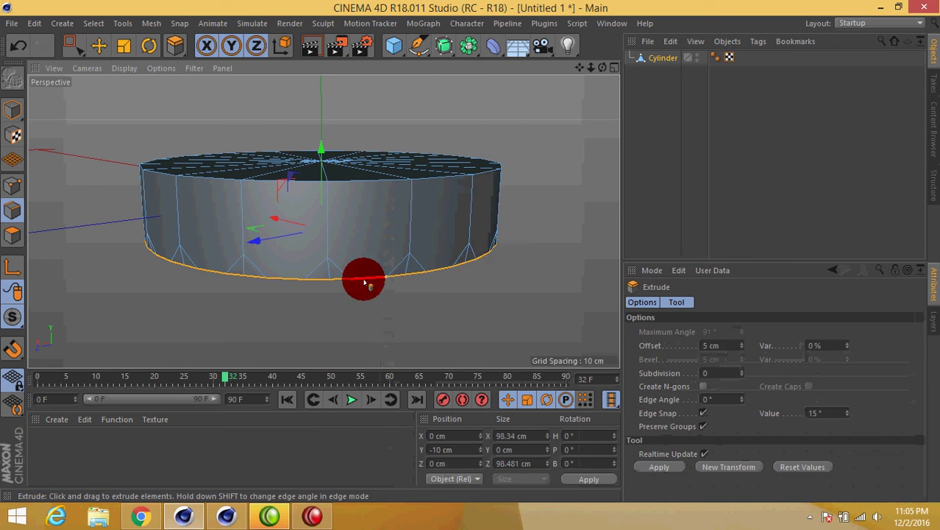
pyautogui.moveTo(363, 281); pyautogui.dragTo(472, 254)
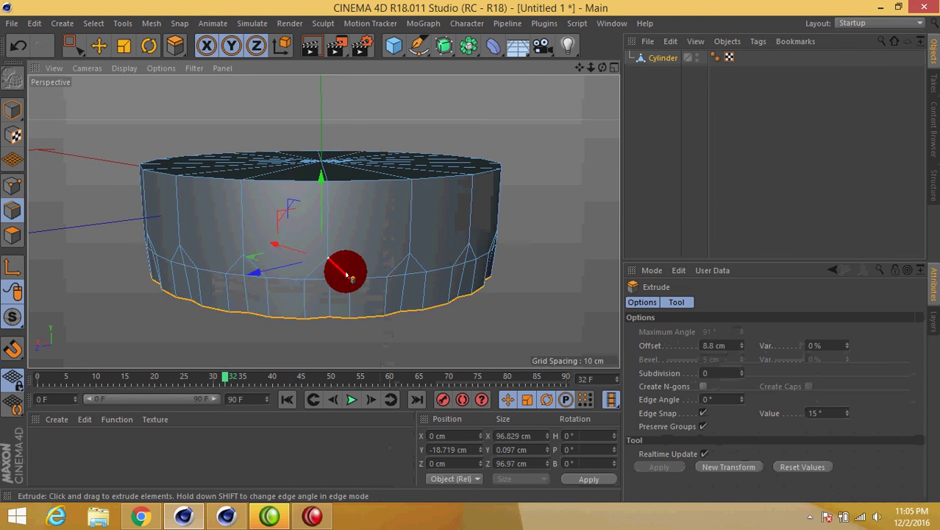
pyautogui.scroll(-3, 342, 269)
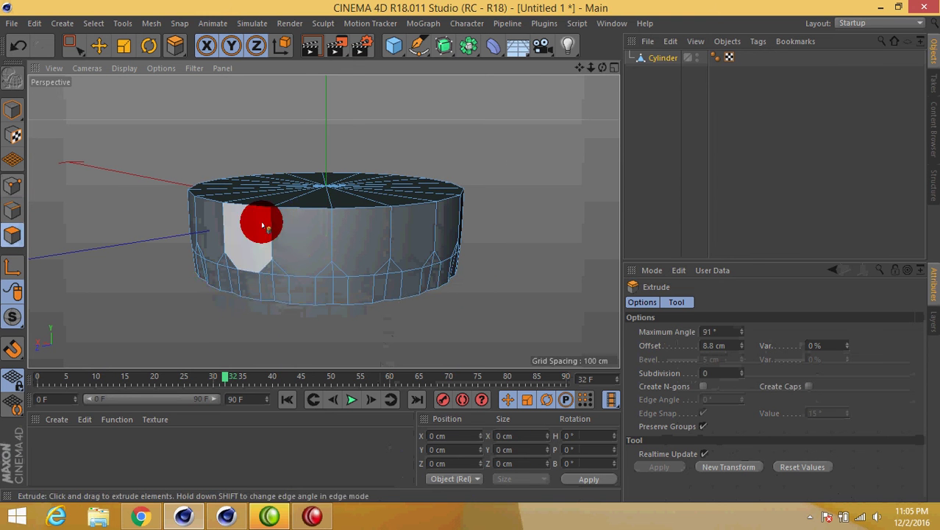
pyautogui.keyDown('alt'); pyautogui.moveTo(263, 221); pyautogui.dragTo(277, 201); pyautogui.keyUp('alt')
pyautogui.click(13, 184)
# - Box-select the cylinder's top ring of points and move it down
pyautogui.press('0')
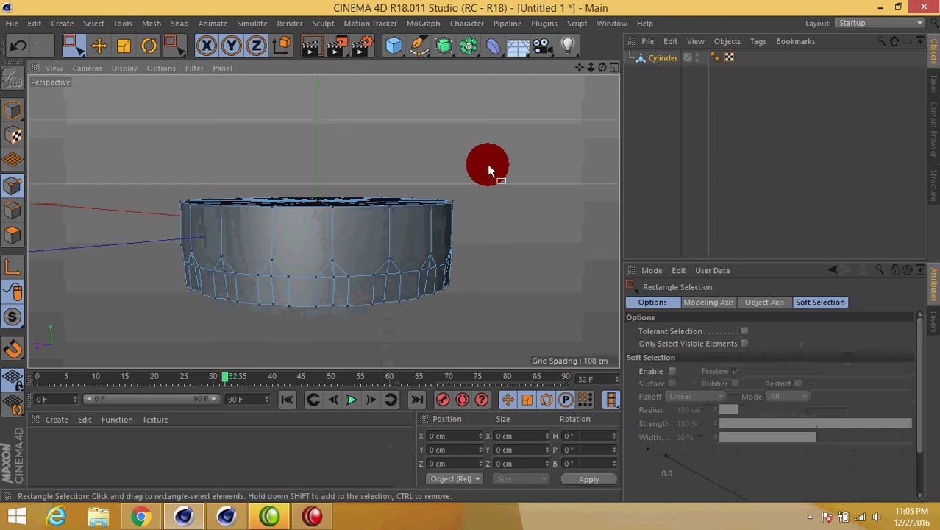
pyautogui.moveTo(487, 166); pyautogui.dragTo(149, 217)
pyautogui.moveTo(322, 148)
pyautogui.mouseDown()
pyautogui.moveTo(319, 156)
pyautogui.moveTo(315, 140)
pyautogui.mouseUp()
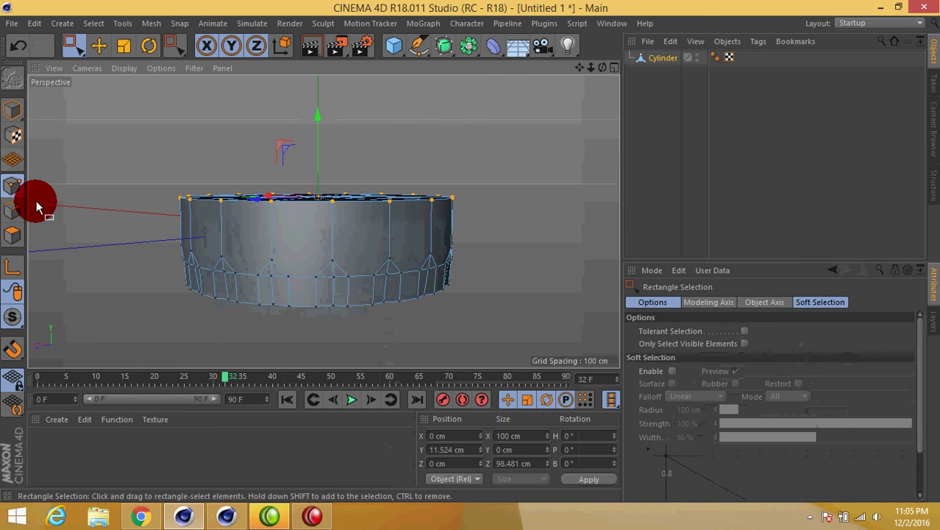
# - Bevel the top edge loop with 1 subdivision and a 14 cm offset
pyautogui.click(13, 210)
pyautogui.click(98, 46)
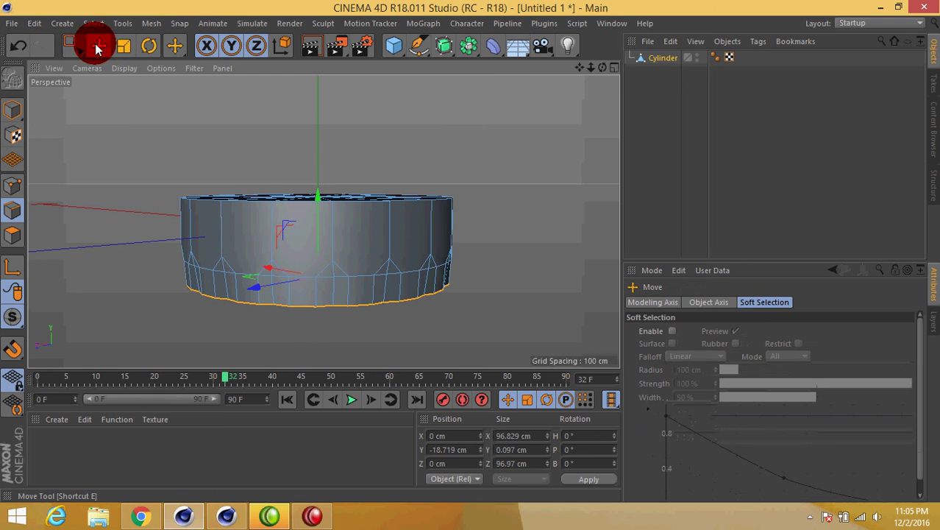
pyautogui.click(241, 208)
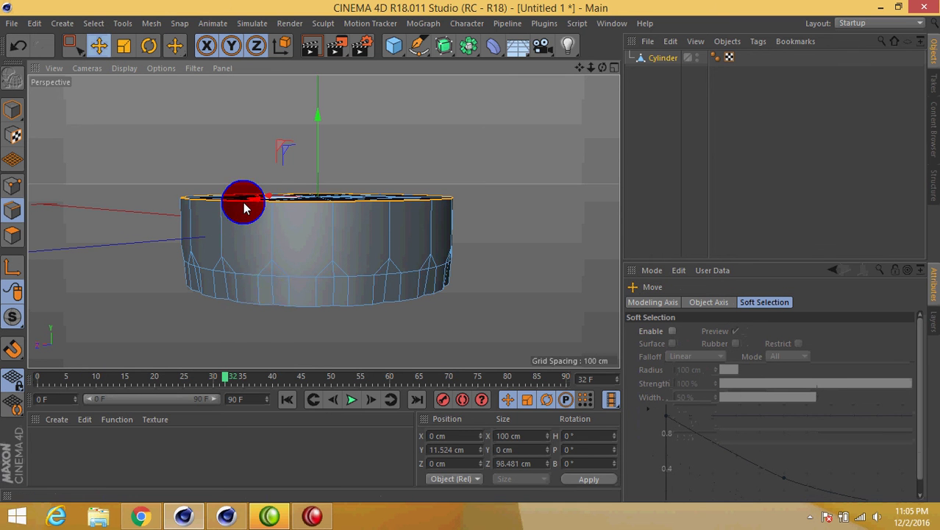
pyautogui.rightClick(244, 208)
pyautogui.click(229, 210)
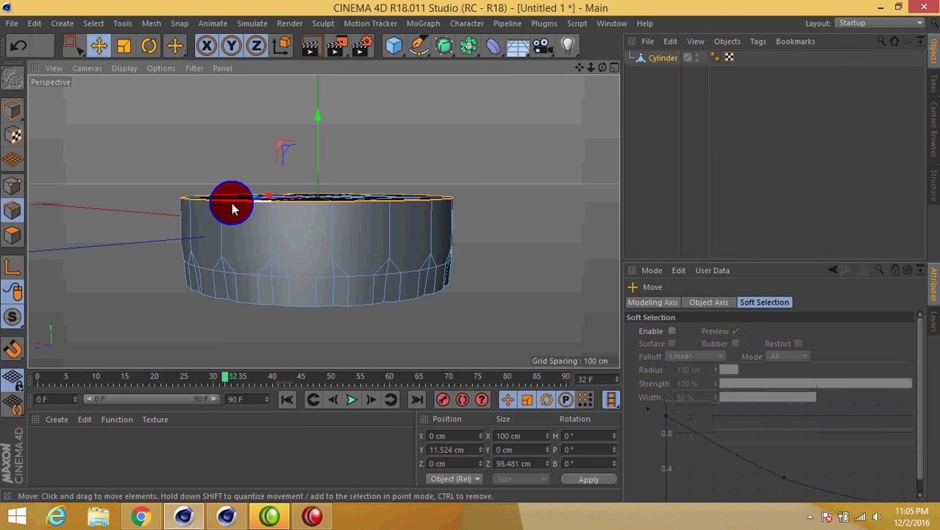
pyautogui.rightClick(231, 207)
pyautogui.click(274, 386)
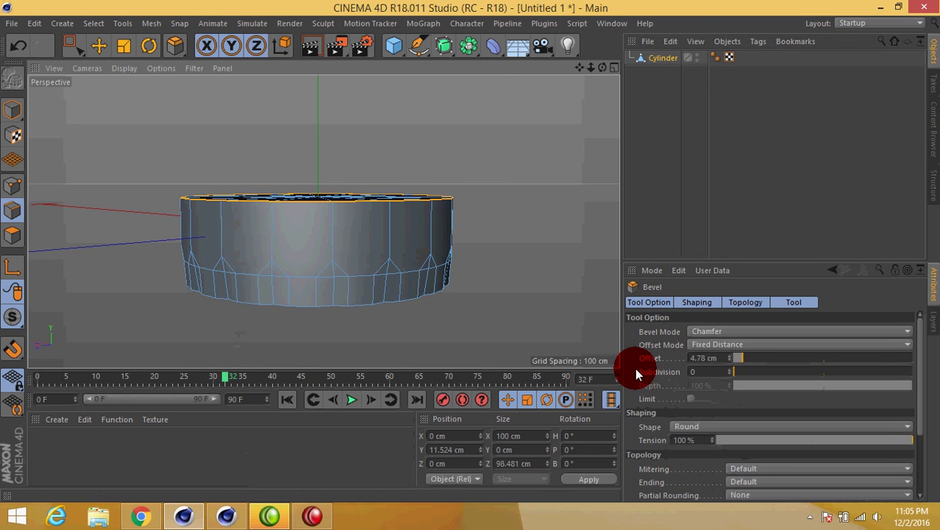
pyautogui.click(730, 372)
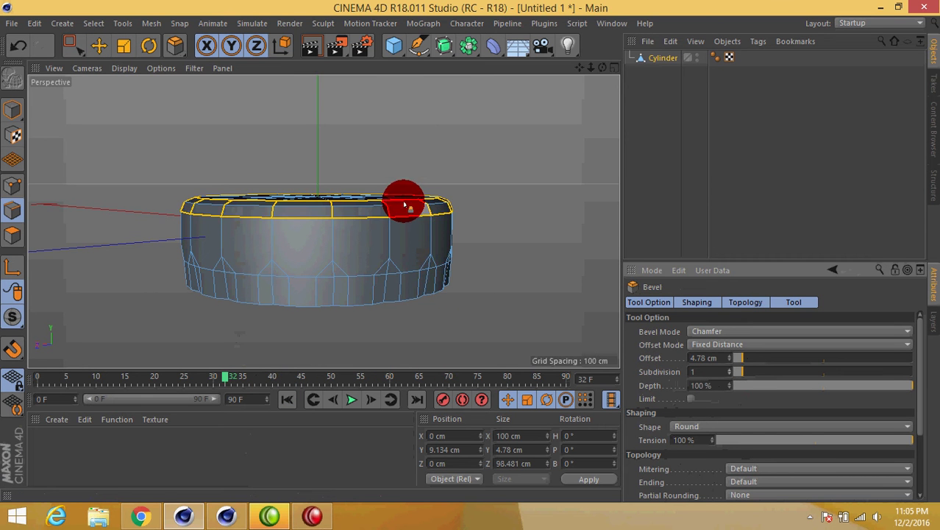
pyautogui.keyDown('alt'); pyautogui.moveTo(404, 204); pyautogui.dragTo(439, 292); pyautogui.keyUp('alt')
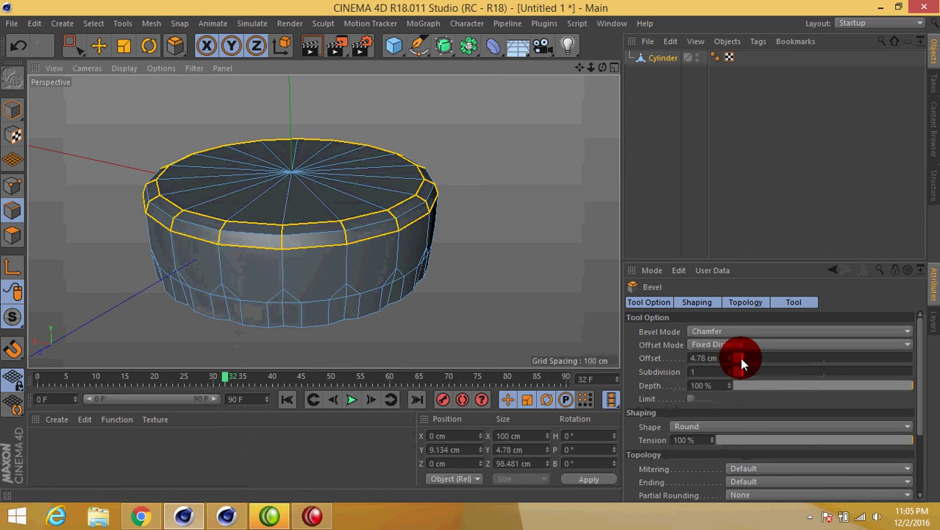
pyautogui.moveTo(742, 359)
pyautogui.mouseDown()
pyautogui.moveTo(765, 355)
pyautogui.moveTo(755, 356)
pyautogui.mouseUp()
# - Reduce the top bevel width to 13 cm and finish the bevel
pyautogui.moveTo(311, 248)
pyautogui.keyDown('alt'); pyautogui.mouseDown()
pyautogui.moveTo(351, 193)
pyautogui.moveTo(398, 174)
pyautogui.mouseUp(); pyautogui.keyUp('alt')
pyautogui.click(13, 112)
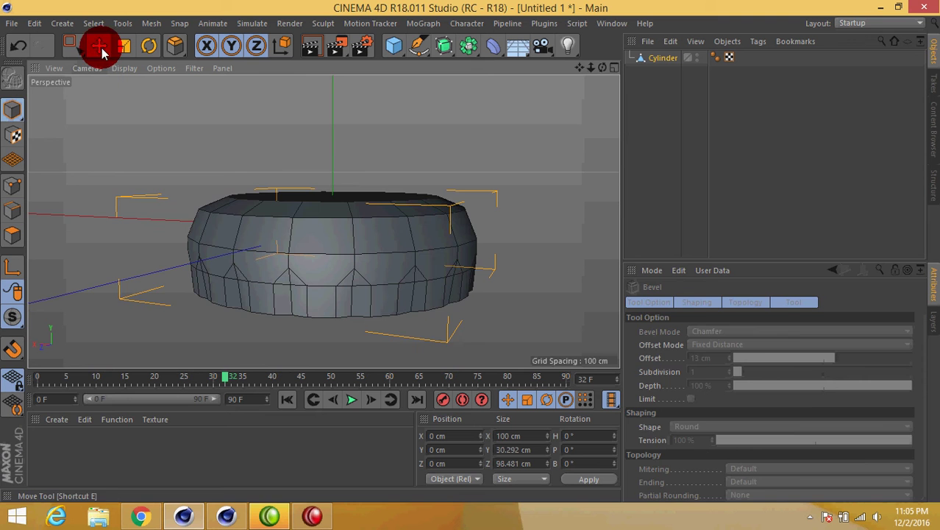
pyautogui.click(101, 51)
# - In Polygons mode, select the first alternate polygons around the cap's lower rim
pyautogui.keyDown('alt'); pyautogui.moveTo(343, 162); pyautogui.dragTo(50, 226); pyautogui.keyUp('alt')
pyautogui.click(6, 236)
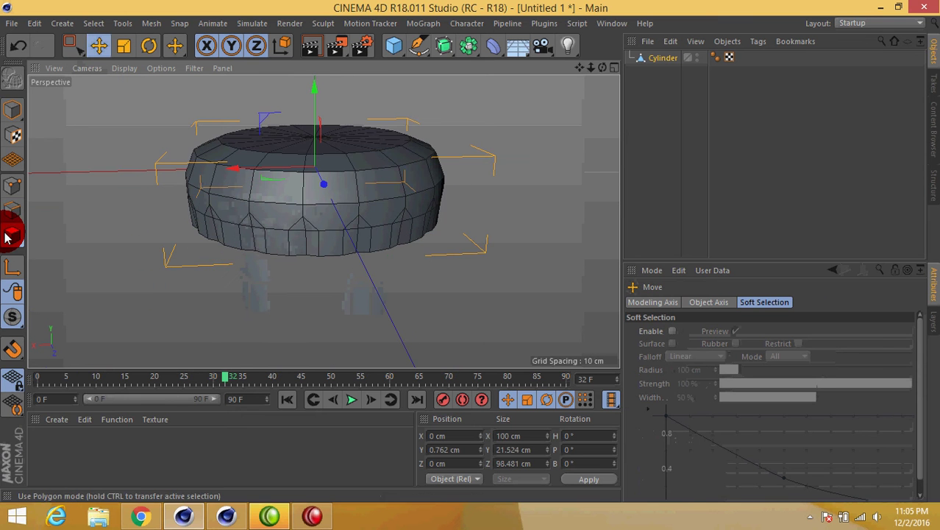
pyautogui.click(252, 235)
pyautogui.keyDown('alt'); pyautogui.moveTo(294, 242); pyautogui.dragTo(384, 258); pyautogui.keyUp('alt')
pyautogui.keyDown('shift'); pyautogui.click(353, 243); pyautogui.keyUp('shift')
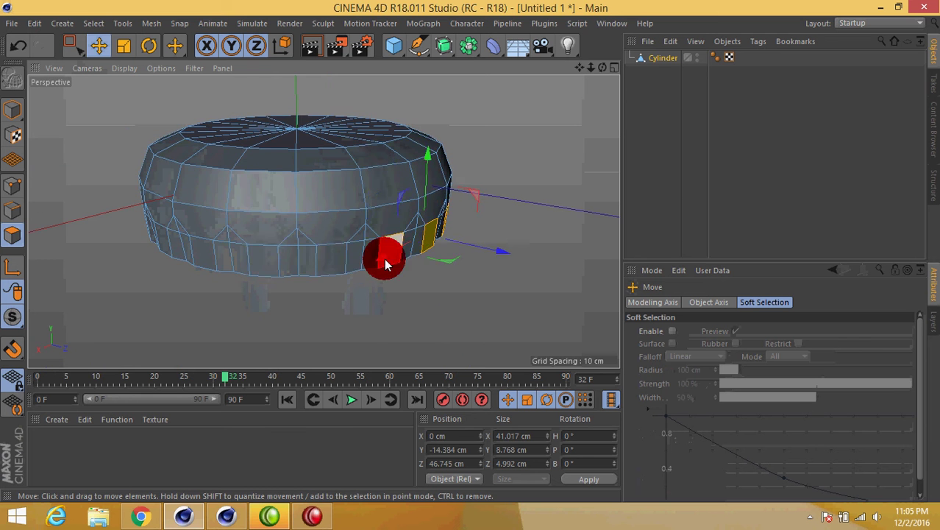
pyautogui.keyDown('shift'); pyautogui.click(339, 264); pyautogui.keyUp('shift')
pyautogui.moveTo(267, 254)
pyautogui.keyDown('alt'); pyautogui.mouseDown()
pyautogui.moveTo(404, 275)
pyautogui.moveTo(355, 281)
pyautogui.mouseUp(); pyautogui.keyUp('alt')
pyautogui.moveTo(204, 277)
pyautogui.keyDown('alt'); pyautogui.mouseDown()
pyautogui.moveTo(361, 221)
pyautogui.moveTo(416, 159)
pyautogui.moveTo(443, 193)
pyautogui.moveTo(380, 288)
pyautogui.moveTo(526, 249)
pyautogui.mouseUp(); pyautogui.keyUp('alt')
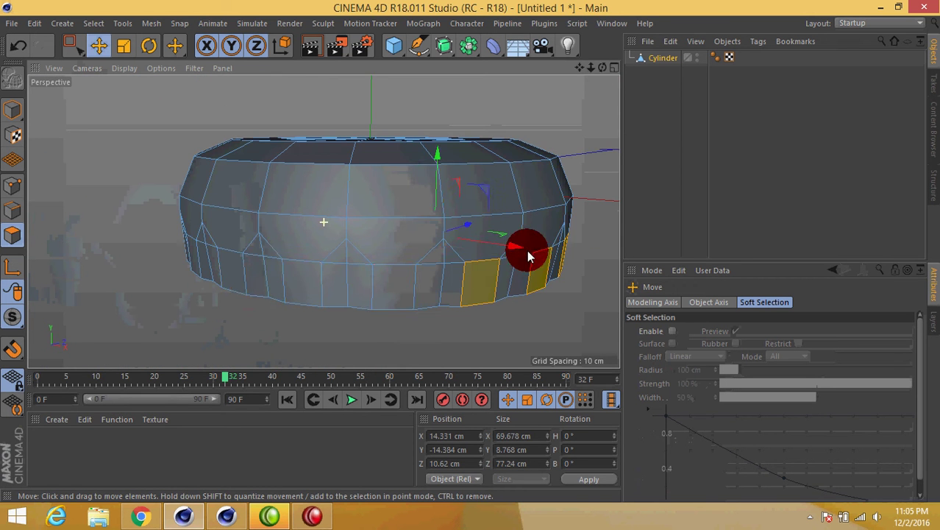
pyautogui.keyDown('shift'); pyautogui.click(395, 290); pyautogui.keyUp('shift')
# - Add the remaining every-other lower-rim polygons to the selection all around the cap
pyautogui.moveTo(304, 278)
pyautogui.keyDown('alt'); pyautogui.mouseDown()
pyautogui.moveTo(387, 286)
pyautogui.moveTo(387, 269)
pyautogui.moveTo(351, 278)
pyautogui.mouseUp(); pyautogui.keyUp('alt')
pyautogui.keyDown('shift'); pyautogui.click(351, 278); pyautogui.keyUp('shift')
pyautogui.moveTo(252, 284)
pyautogui.keyDown('alt'); pyautogui.mouseDown()
pyautogui.moveTo(326, 298)
pyautogui.moveTo(392, 263)
pyautogui.mouseUp(); pyautogui.keyUp('alt')
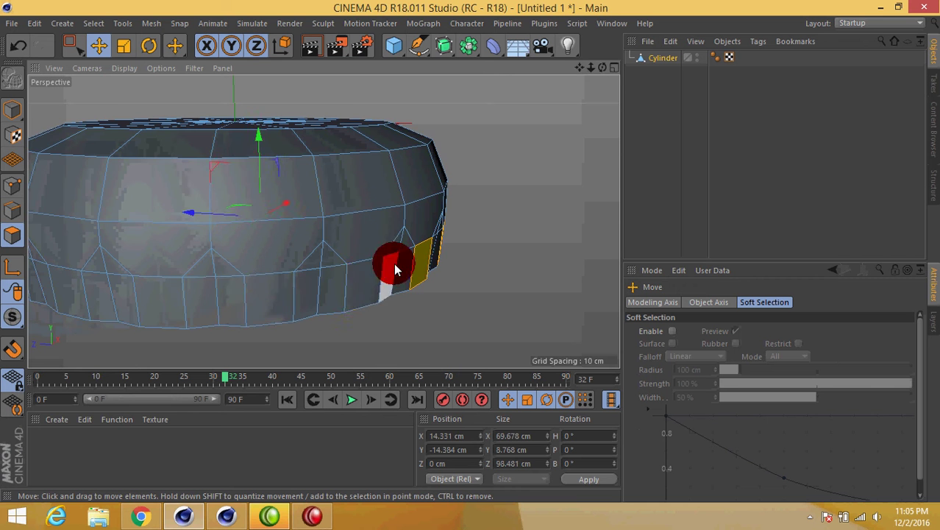
pyautogui.keyDown('shift'); pyautogui.click(253, 295); pyautogui.keyUp('shift')
pyautogui.keyDown('alt'); pyautogui.moveTo(214, 280); pyautogui.dragTo(408, 283); pyautogui.keyUp('alt')
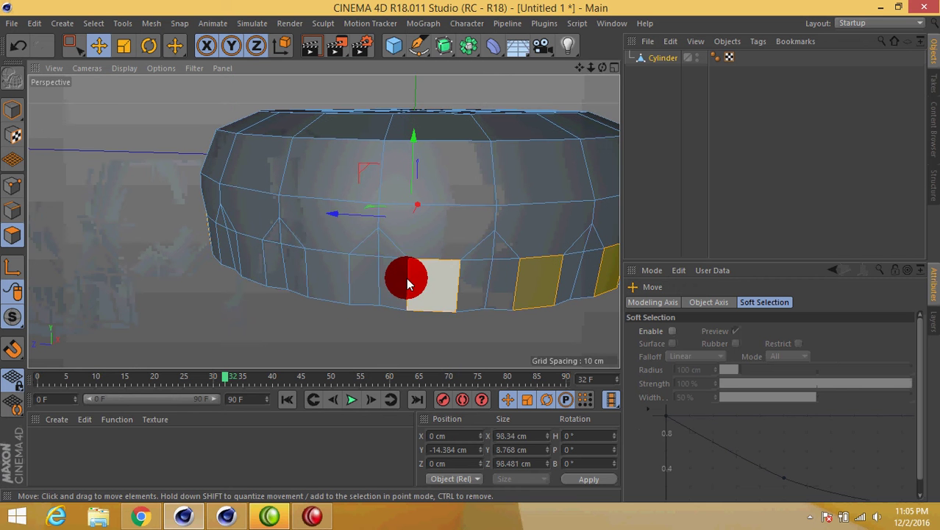
pyautogui.keyDown('shift'); pyautogui.click(332, 264); pyautogui.keyUp('shift')
pyautogui.moveTo(261, 274)
pyautogui.keyDown('alt'); pyautogui.mouseDown()
pyautogui.moveTo(383, 286)
pyautogui.moveTo(363, 267)
pyautogui.mouseUp(); pyautogui.keyUp('alt')
pyautogui.keyDown('shift'); pyautogui.click(276, 278); pyautogui.keyUp('shift')
pyautogui.moveTo(277, 278)
pyautogui.keyDown('alt'); pyautogui.mouseDown()
pyautogui.moveTo(344, 256)
pyautogui.moveTo(408, 288)
pyautogui.moveTo(352, 258)
pyautogui.mouseUp(); pyautogui.keyUp('alt')
pyautogui.rightClick(353, 275)
# - Extrude the selected rim polygons inward to a -4.3 cm offset and scale them
pyautogui.click(383, 281)
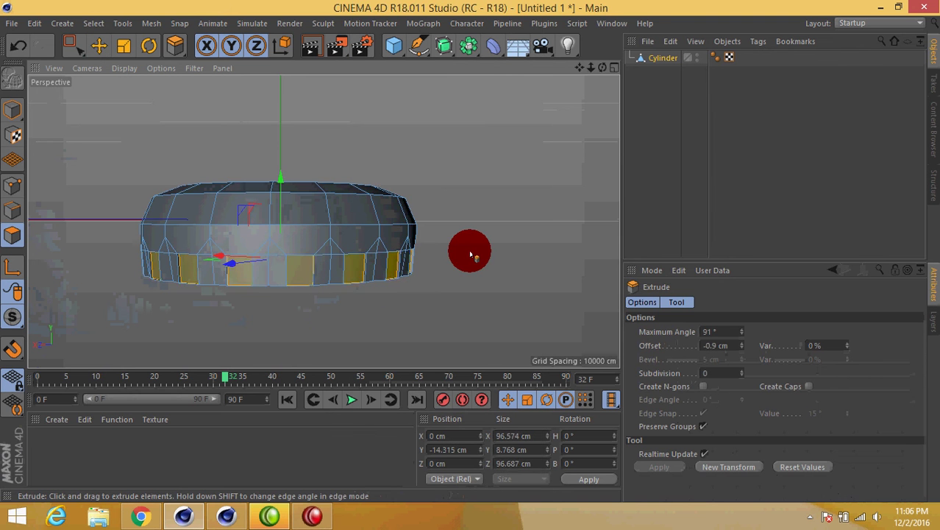
pyautogui.moveTo(361, 289)
pyautogui.keyDown('alt'); pyautogui.mouseDown()
pyautogui.moveTo(397, 222)
pyautogui.moveTo(381, 241)
pyautogui.mouseUp(); pyautogui.keyUp('alt')
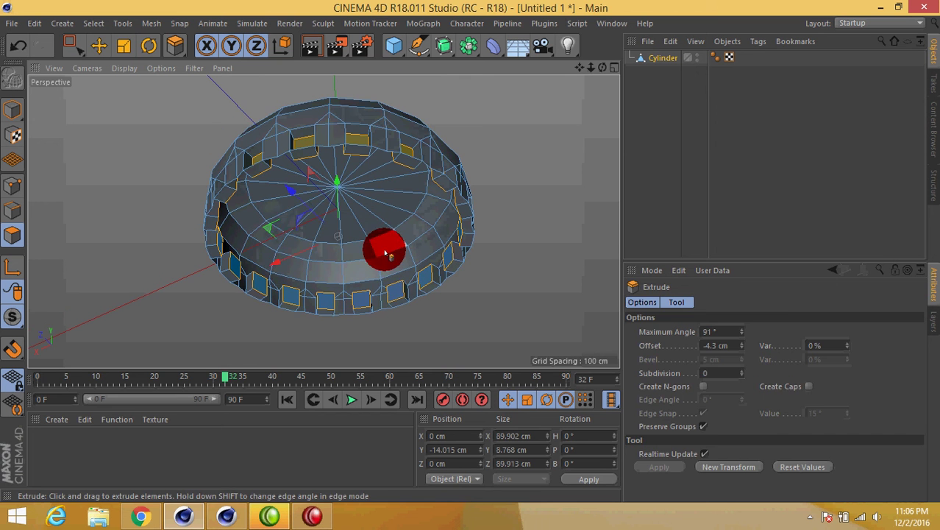
pyautogui.press('t')
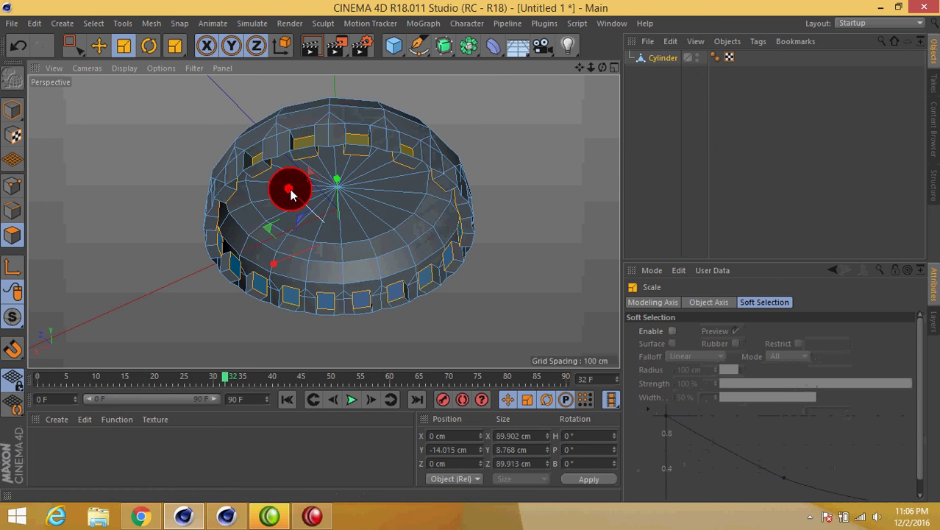
pyautogui.moveTo(291, 193); pyautogui.dragTo(339, 190)
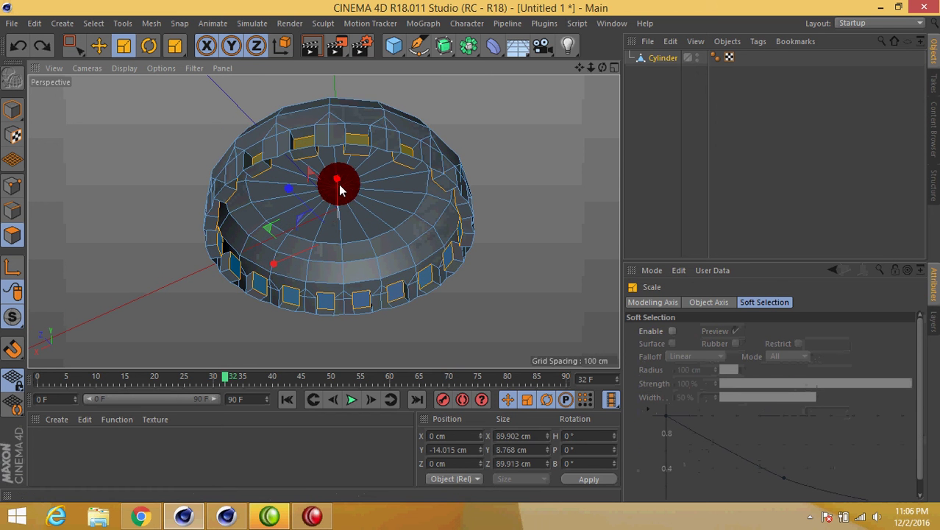
pyautogui.moveTo(333, 181)
pyautogui.mouseDown()
pyautogui.moveTo(371, 310)
pyautogui.moveTo(333, 278)
pyautogui.mouseUp()
pyautogui.press('e')
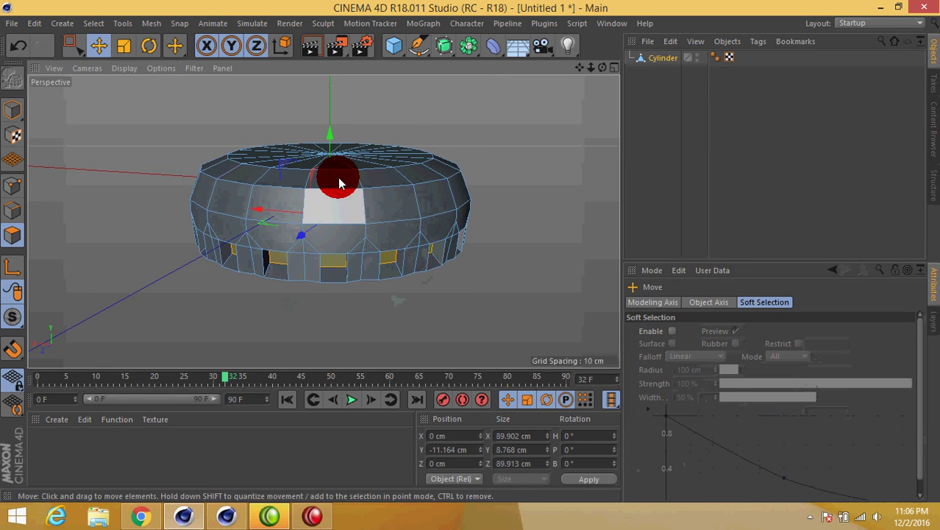
# - Lower the selected polygons slightly, then clear the rim polygon selection
pyautogui.moveTo(327, 153); pyautogui.dragTo(325, 167)
pyautogui.click(331, 278)
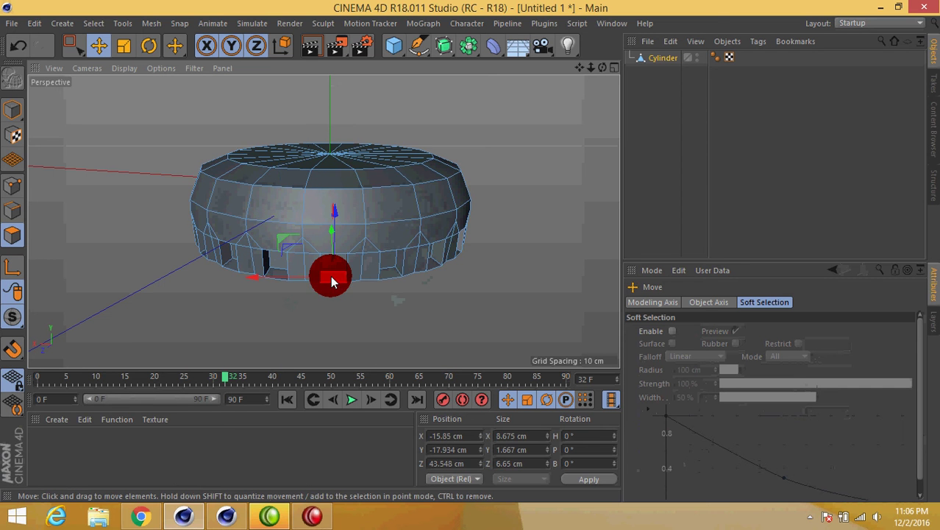
pyautogui.moveTo(404, 286)
pyautogui.mouseDown()
pyautogui.moveTo(389, 276)
pyautogui.moveTo(432, 272)
pyautogui.mouseUp()
pyautogui.hotkey('ctrl', 'a')
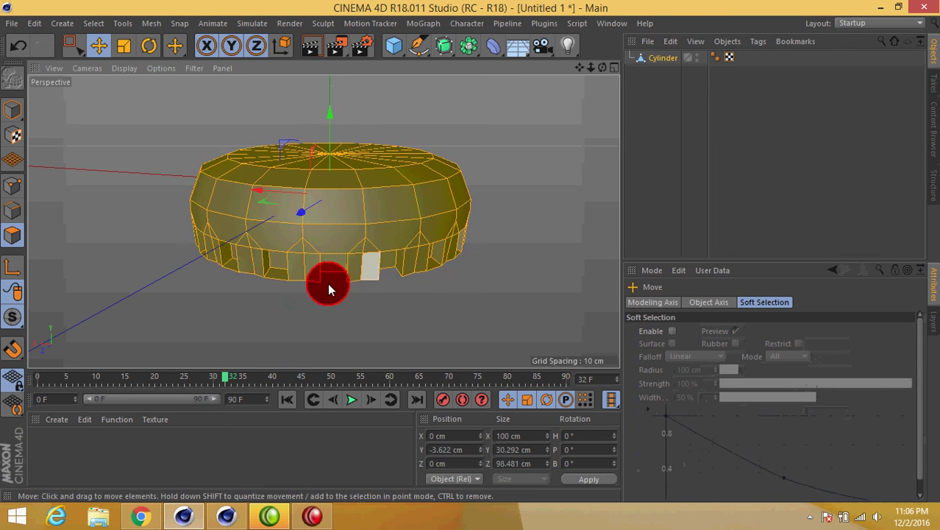
pyautogui.hotkey('ctrl', 'z')
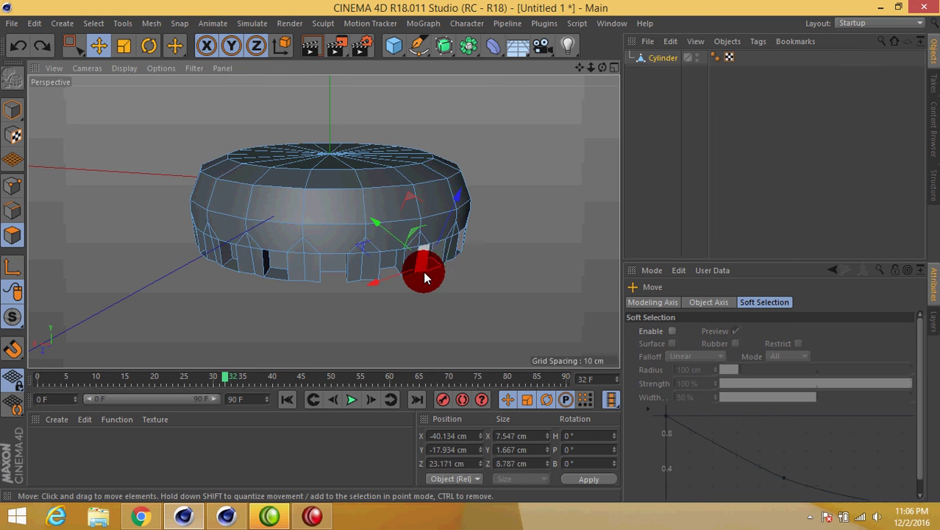
pyautogui.click(438, 271)
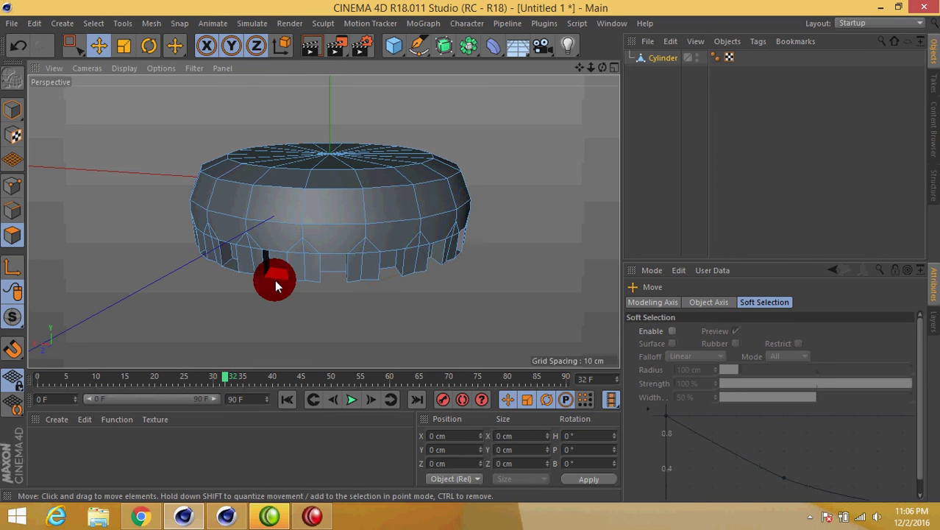
# - Select alternating polygons around the cap's lower rim
pyautogui.moveTo(272, 277)
pyautogui.keyDown('alt'); pyautogui.mouseDown()
pyautogui.moveTo(336, 319)
pyautogui.moveTo(300, 292)
pyautogui.moveTo(417, 292)
pyautogui.mouseUp(); pyautogui.keyUp('alt')
pyautogui.click(299, 293)
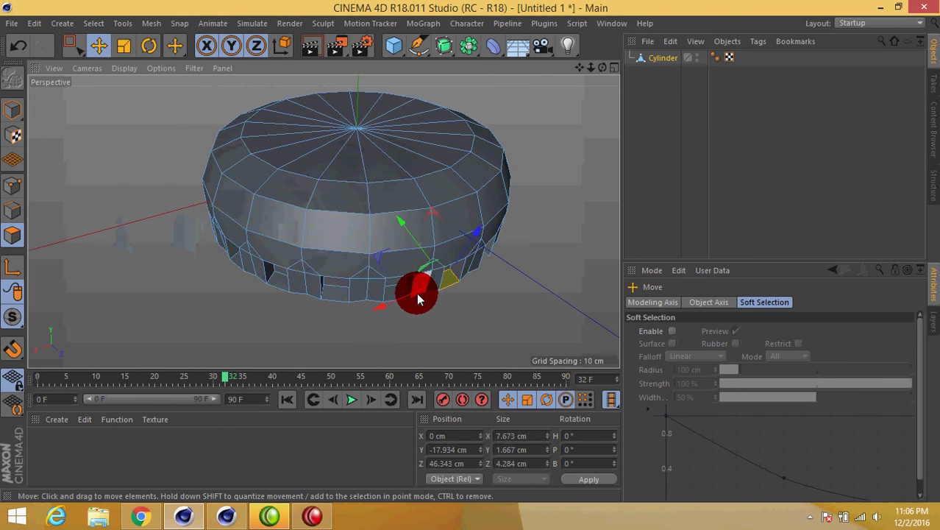
pyautogui.keyDown('shift'); pyautogui.click(373, 292); pyautogui.keyUp('shift')
pyautogui.keyDown('shift'); pyautogui.click(300, 307); pyautogui.keyUp('shift')
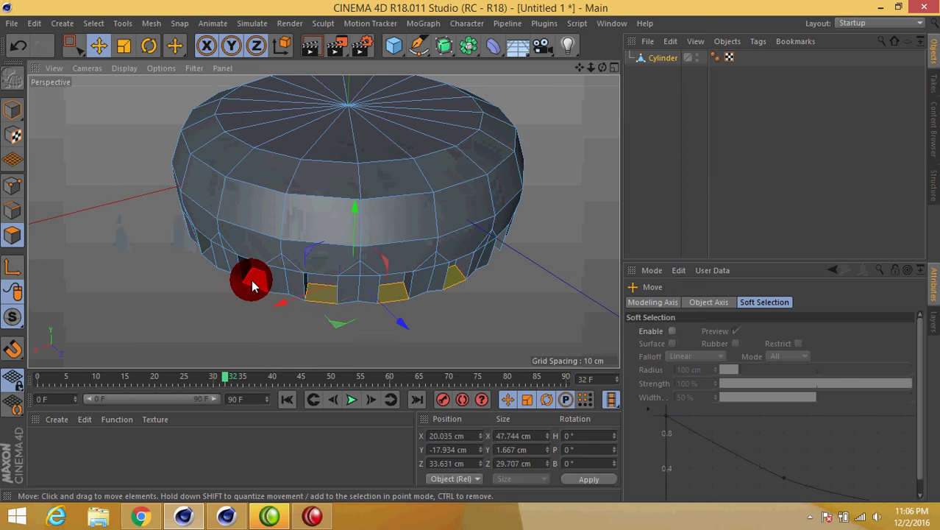
pyautogui.keyDown('alt'); pyautogui.moveTo(252, 286); pyautogui.dragTo(413, 305); pyautogui.keyUp('alt')
pyautogui.keyDown('shift'); pyautogui.click(280, 320); pyautogui.keyUp('shift')
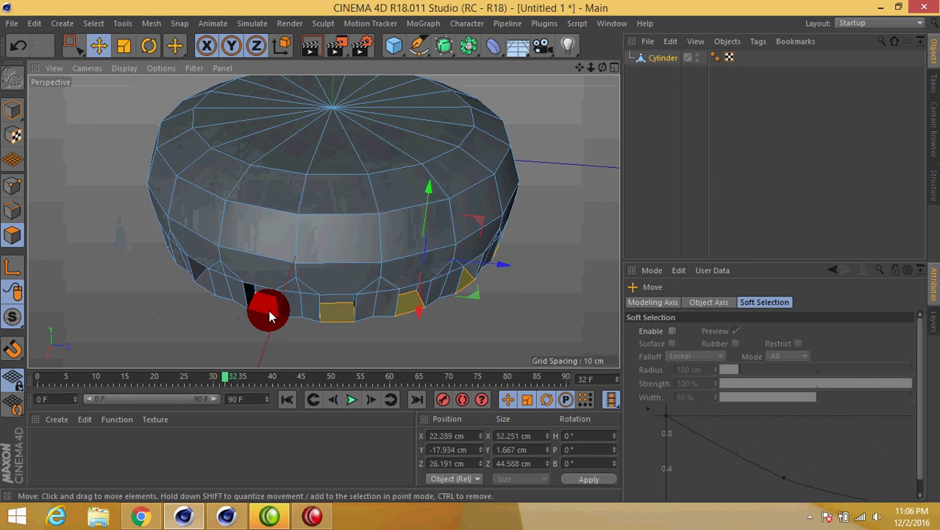
pyautogui.keyDown('shift'); pyautogui.click(269, 315); pyautogui.keyUp('shift')
pyautogui.keyDown('alt'); pyautogui.moveTo(269, 315); pyautogui.dragTo(440, 302); pyautogui.keyUp('alt')
pyautogui.keyDown('shift'); pyautogui.click(280, 306); pyautogui.keyUp('shift')
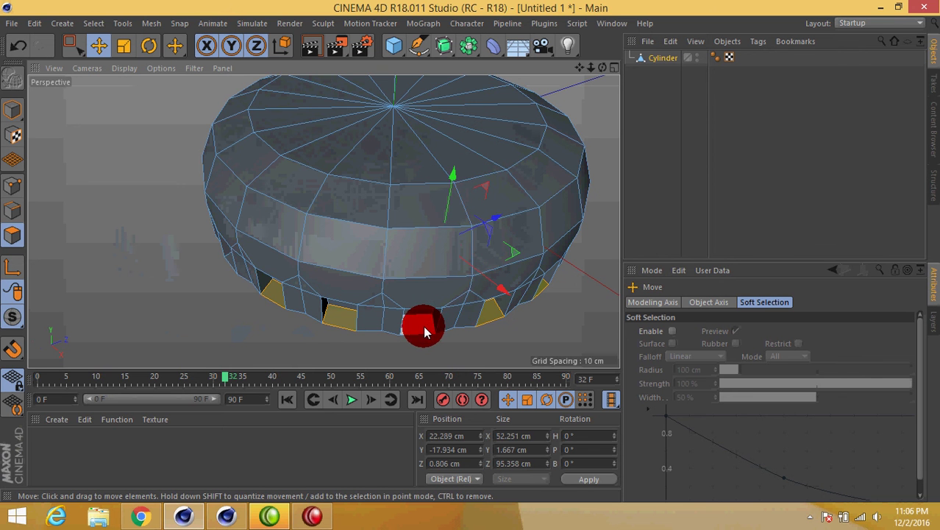
# - Add more rim faces, then clear the selection and return to Model mode in a low side view
pyautogui.moveTo(423, 325)
pyautogui.keyDown('alt'); pyautogui.mouseDown(button='right')
pyautogui.moveTo(341, 301)
pyautogui.moveTo(471, 287)
pyautogui.moveTo(403, 304)
pyautogui.mouseUp(button='right'); pyautogui.keyUp('alt')
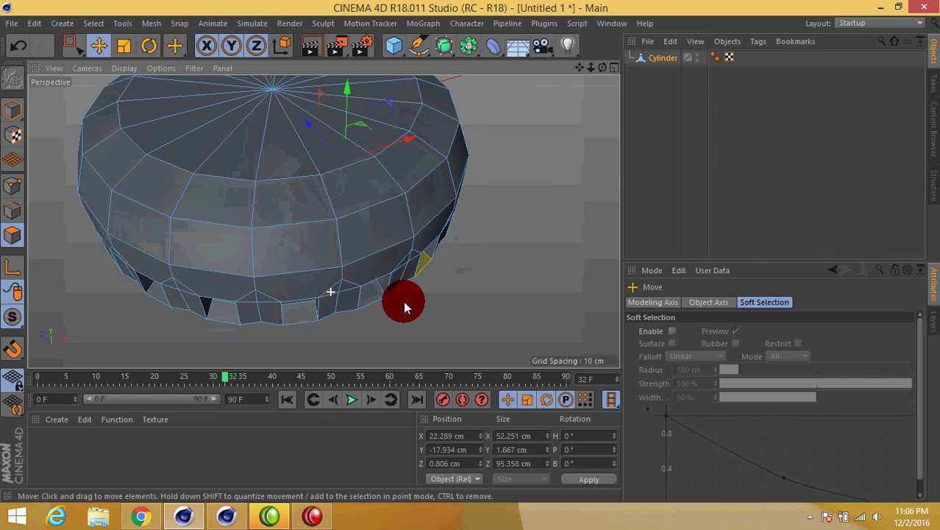
pyautogui.keyDown('shift'); pyautogui.click(290, 312); pyautogui.keyUp('shift')
pyautogui.keyDown('shift'); pyautogui.click(370, 298); pyautogui.keyUp('shift')
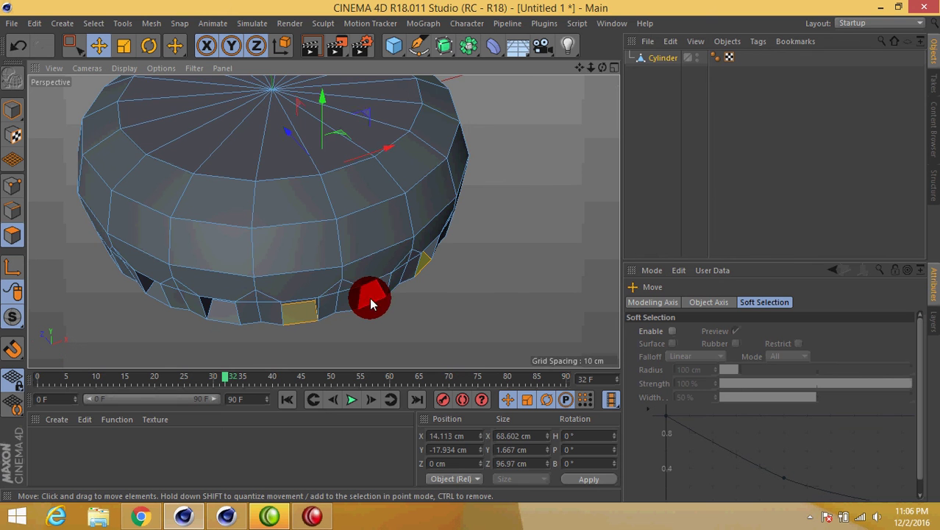
pyautogui.keyDown('shift'); pyautogui.click(227, 315); pyautogui.keyUp('shift')
pyautogui.moveTo(249, 303)
pyautogui.keyDown('alt'); pyautogui.mouseDown()
pyautogui.moveTo(367, 315)
pyautogui.moveTo(281, 311)
pyautogui.moveTo(269, 286)
pyautogui.mouseUp(); pyautogui.keyUp('alt')
pyautogui.keyDown('shift'); pyautogui.click(263, 294); pyautogui.keyUp('shift')
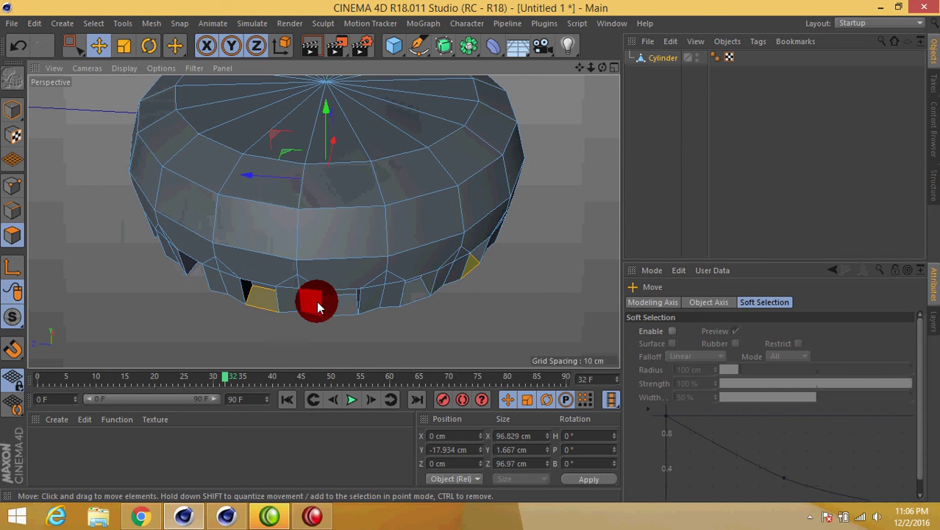
pyautogui.click(413, 293)
pyautogui.click(13, 108)
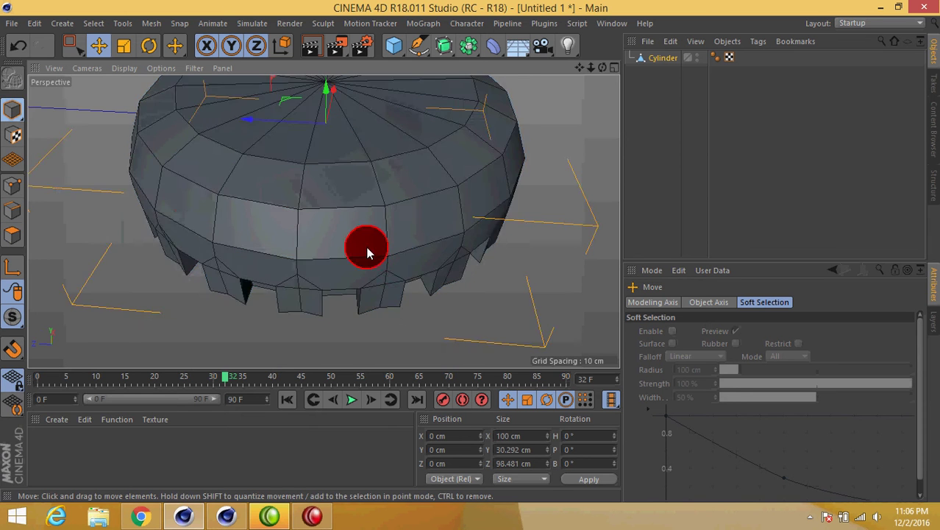
pyautogui.moveTo(368, 252)
pyautogui.keyDown('alt'); pyautogui.mouseDown()
pyautogui.moveTo(384, 182)
pyautogui.moveTo(368, 171)
pyautogui.mouseUp(); pyautogui.keyUp('alt')
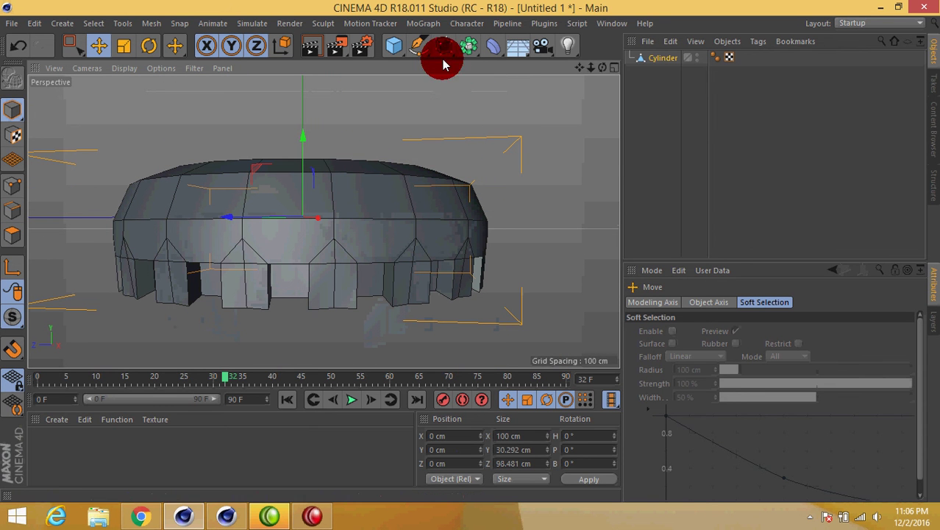
# - Place the Cylinder under a new Subdivision Surface and flatten it to about 18.5 cm tall
pyautogui.moveTo(444, 46); pyautogui.dragTo(482, 63)
pyautogui.moveTo(644, 70)
pyautogui.mouseDown()
pyautogui.moveTo(662, 69)
pyautogui.moveTo(663, 57)
pyautogui.mouseUp()
pyautogui.moveTo(507, 105)
pyautogui.keyDown('alt'); pyautogui.mouseDown()
pyautogui.moveTo(393, 221)
pyautogui.moveTo(324, 223)
pyautogui.moveTo(367, 290)
pyautogui.moveTo(422, 231)
pyautogui.moveTo(487, 99)
pyautogui.moveTo(336, 153)
pyautogui.moveTo(383, 251)
pyautogui.moveTo(373, 226)
pyautogui.mouseUp(); pyautogui.keyUp('alt')
pyautogui.press('t')
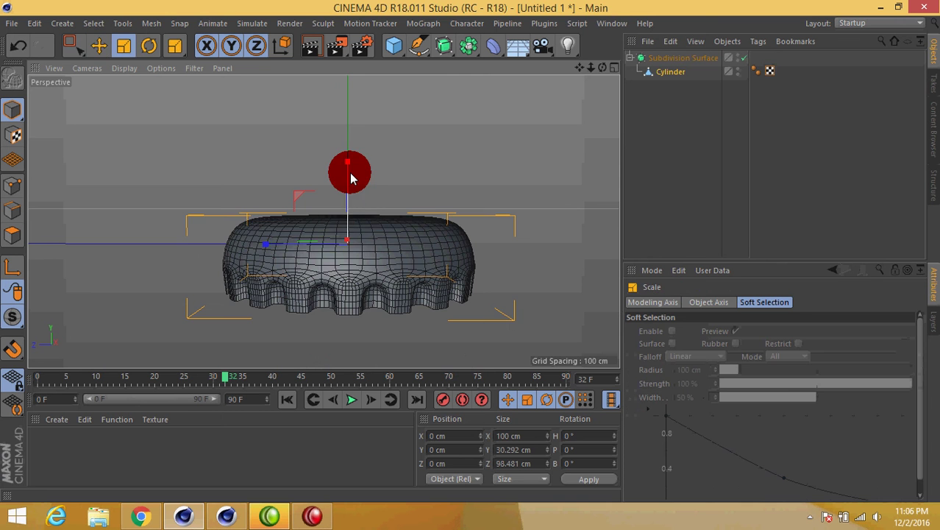
pyautogui.moveTo(351, 178); pyautogui.dragTo(351, 199)
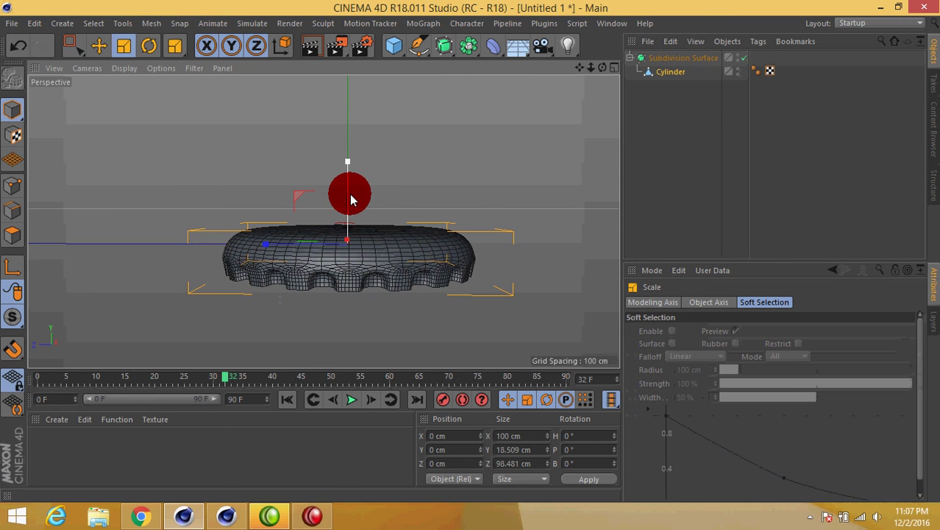
pyautogui.press('e')
pyautogui.click(419, 158)
pyautogui.moveTo(325, 237)
pyautogui.keyDown('alt'); pyautogui.mouseDown()
pyautogui.moveTo(399, 311)
pyautogui.moveTo(367, 265)
pyautogui.mouseUp(); pyautogui.keyUp('alt')
# - Set the viewport display to Gouraud Shading and reselect the Cylinder
pyautogui.click(124, 68)
pyautogui.click(135, 88)
pyautogui.click(398, 140)
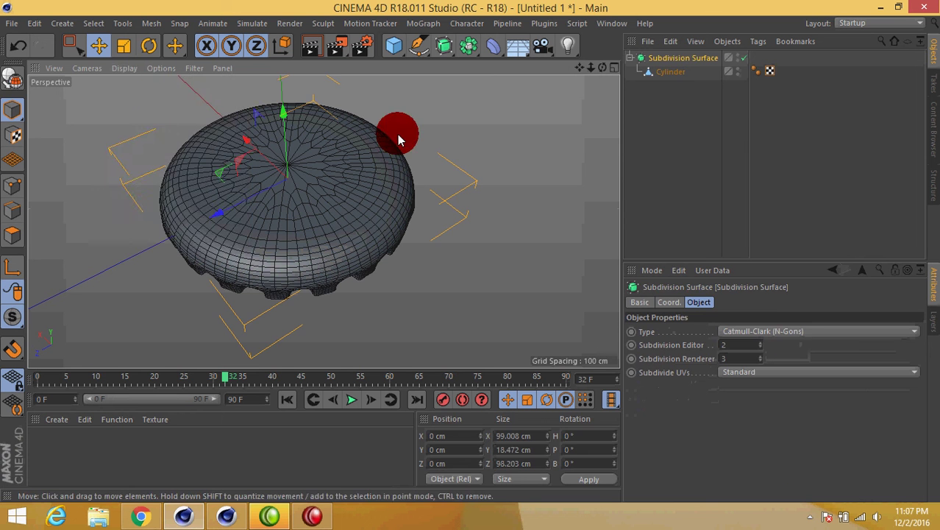
pyautogui.click(124, 68)
pyautogui.click(130, 88)
pyautogui.moveTo(390, 200)
pyautogui.keyDown('alt'); pyautogui.mouseDown()
pyautogui.moveTo(451, 135)
pyautogui.moveTo(478, 75)
pyautogui.moveTo(463, 253)
pyautogui.moveTo(470, 258)
pyautogui.moveTo(384, 226)
pyautogui.moveTo(450, 238)
pyautogui.moveTo(430, 204)
pyautogui.moveTo(462, 168)
pyautogui.mouseUp(); pyautogui.keyUp('alt')
pyautogui.click(390, 171)
pyautogui.click(666, 72)
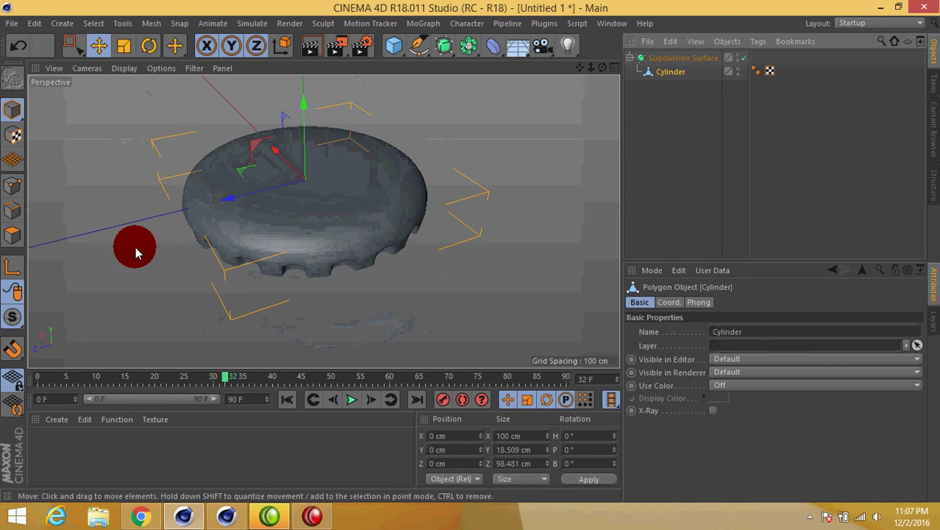
# - Loop-select the bottom toothed edge and scale it out to about 99 cm across
pyautogui.click(13, 209)
pyautogui.keyDown('alt'); pyautogui.moveTo(325, 268); pyautogui.dragTo(343, 280); pyautogui.keyUp('alt')
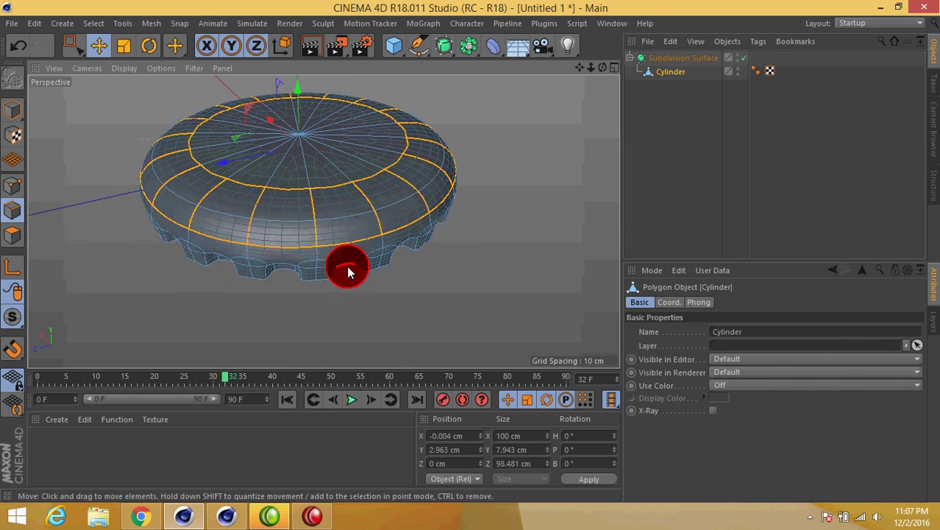
pyautogui.click(349, 273)
pyautogui.keyDown('alt'); pyautogui.moveTo(316, 250); pyautogui.dragTo(283, 248); pyautogui.keyUp('alt')
pyautogui.press('r')
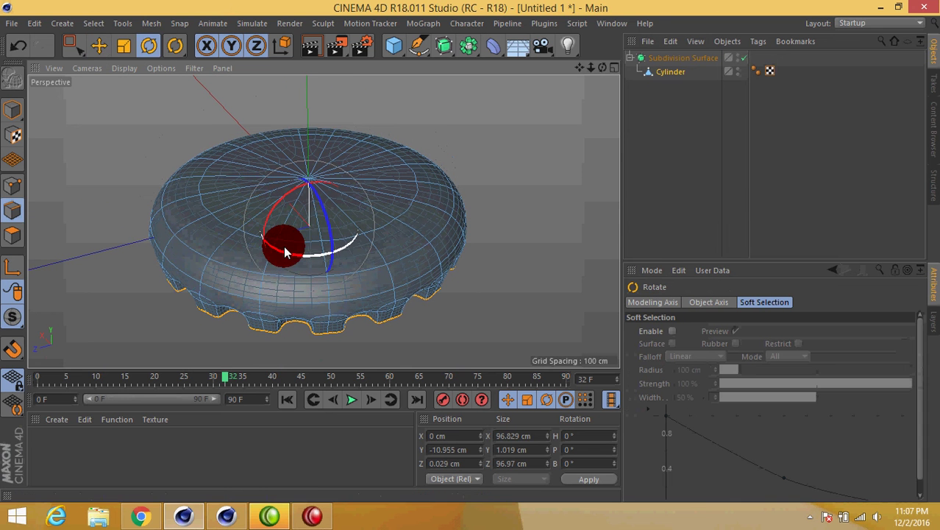
pyautogui.press('t')
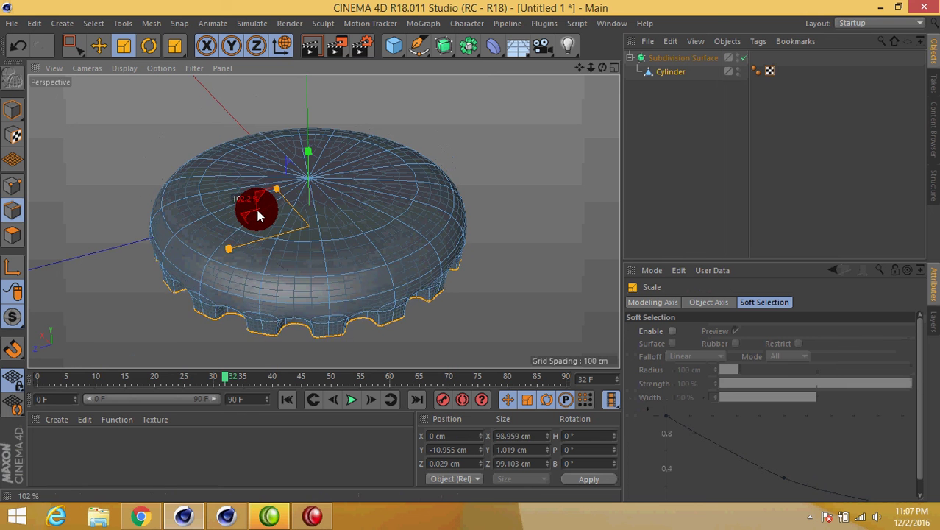
pyautogui.moveTo(244, 213)
pyautogui.mouseDown()
pyautogui.moveTo(310, 253)
pyautogui.moveTo(438, 204)
pyautogui.moveTo(476, 162)
pyautogui.moveTo(397, 236)
pyautogui.moveTo(533, 151)
pyautogui.moveTo(432, 164)
pyautogui.moveTo(424, 273)
pyautogui.moveTo(408, 291)
pyautogui.mouseUp()
# - Disable the Subdivision Surface and select all of the cap's polygons
pyautogui.click(744, 57)
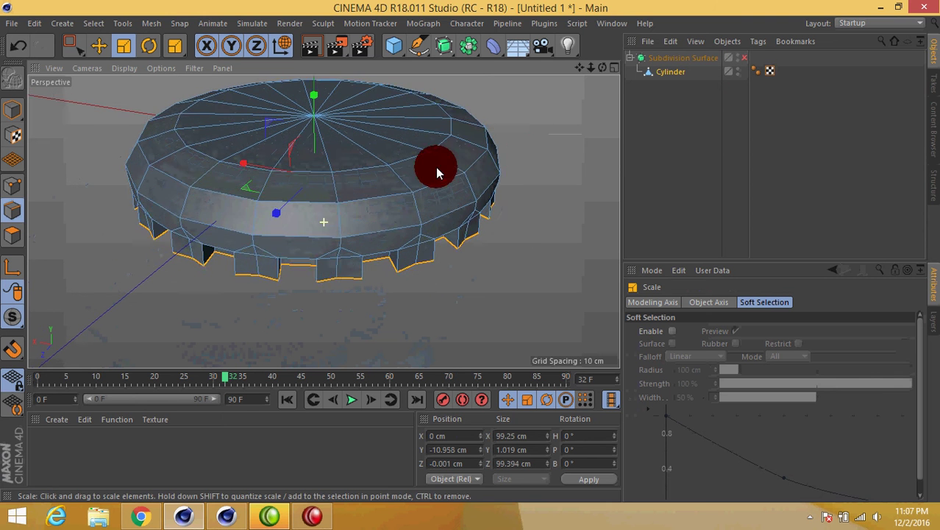
pyautogui.keyDown('alt'); pyautogui.moveTo(436, 167); pyautogui.dragTo(529, 152); pyautogui.keyUp('alt')
pyautogui.click(12, 235)
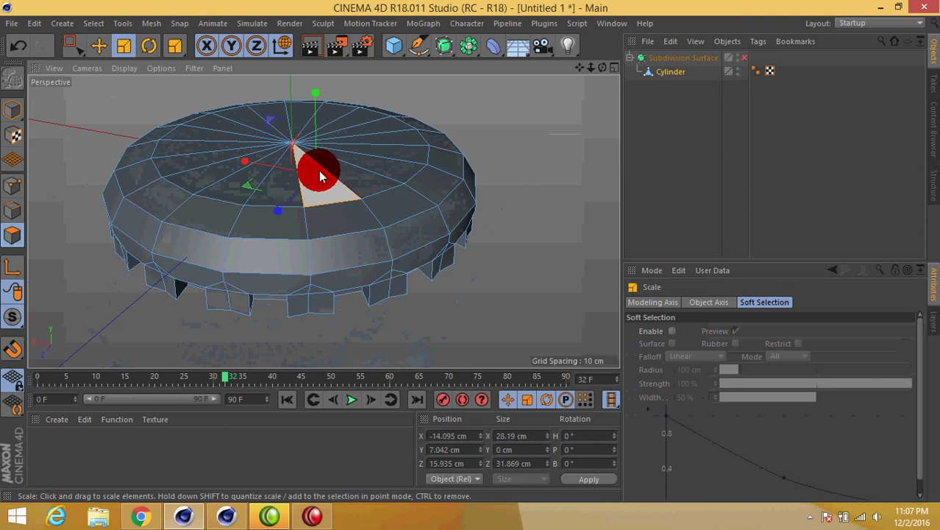
pyautogui.click(316, 172)
pyautogui.click(451, 110)
pyautogui.hotkey('ctrl', 'a')
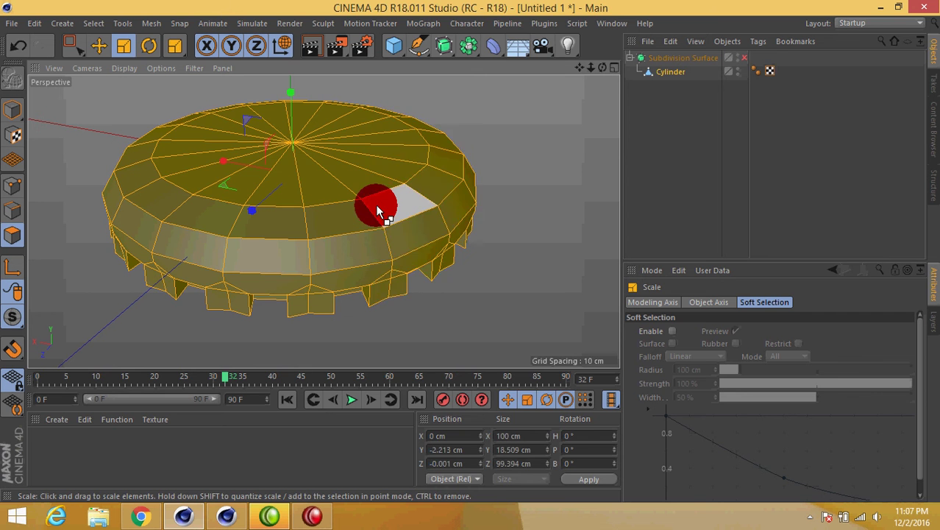
# - Extrude all faces with a -1.1 cm offset and Create Caps enabled
pyautogui.rightClick(377, 207)
pyautogui.click(403, 284)
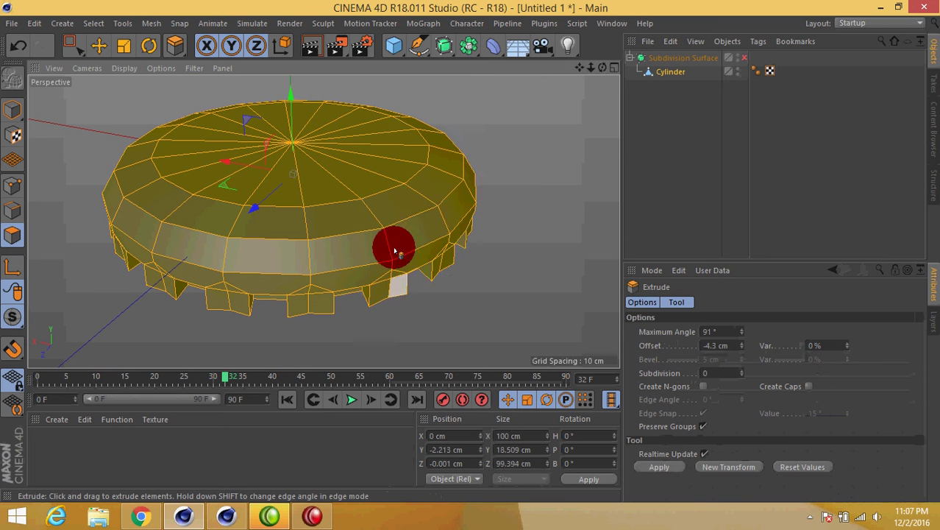
pyautogui.moveTo(389, 246); pyautogui.dragTo(473, 252)
pyautogui.click(726, 346)
pyautogui.press('Return')
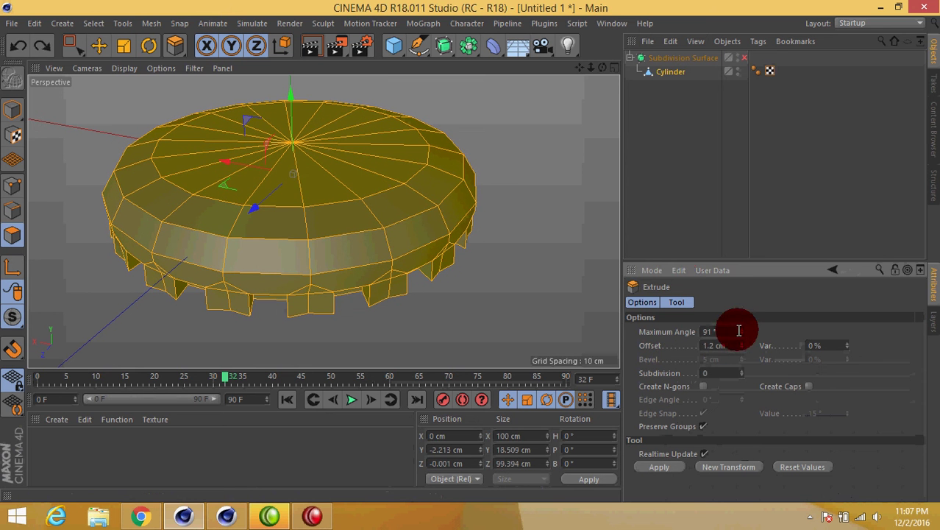
pyautogui.write('295')
pyautogui.moveTo(430, 263); pyautogui.dragTo(471, 255)
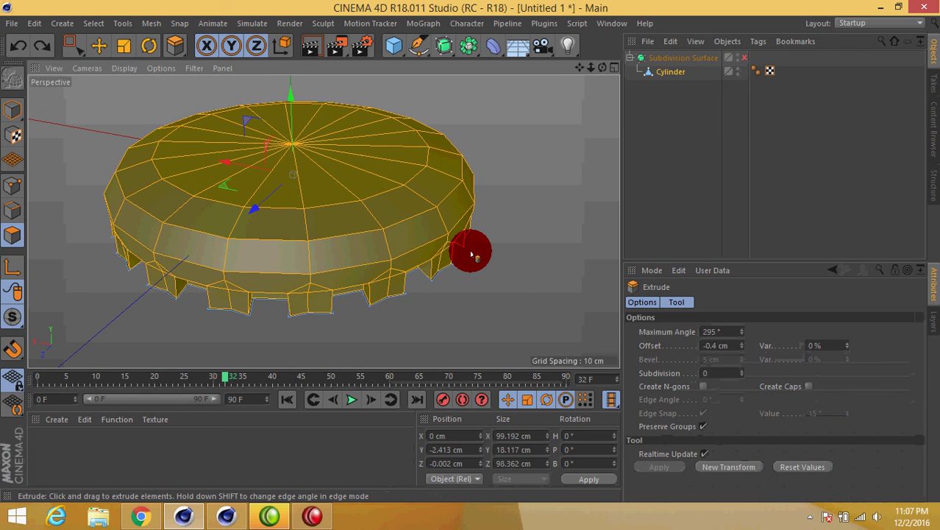
pyautogui.click(809, 386)
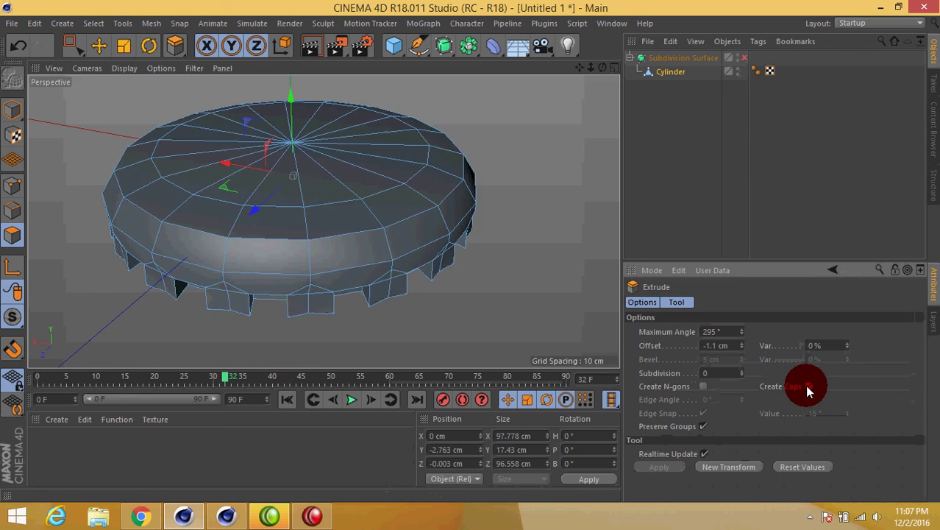
pyautogui.moveTo(367, 284)
pyautogui.keyDown('alt'); pyautogui.mouseDown()
pyautogui.moveTo(458, 195)
pyautogui.moveTo(490, 140)
pyautogui.mouseUp(); pyautogui.keyUp('alt')
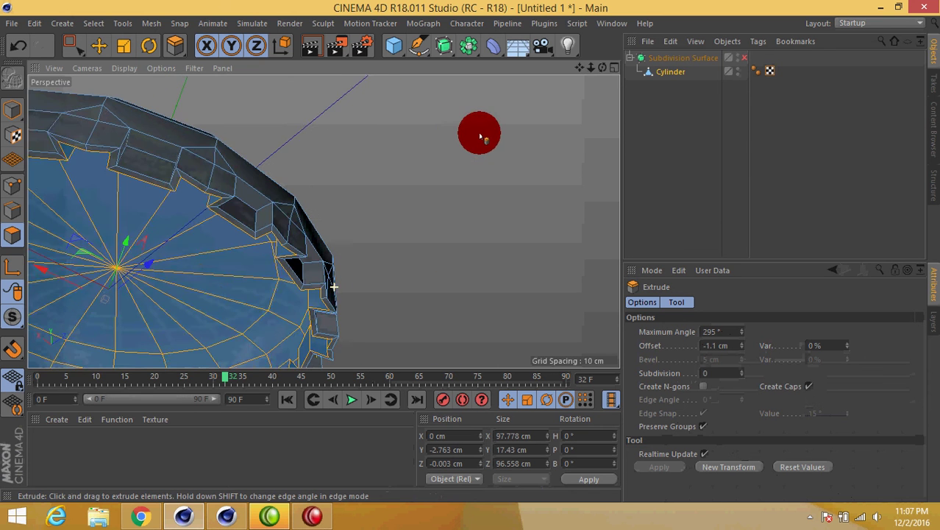
# - Re-enable the Subdivision Surface and set its Editor and Renderer subdivision to 4
pyautogui.click(745, 60)
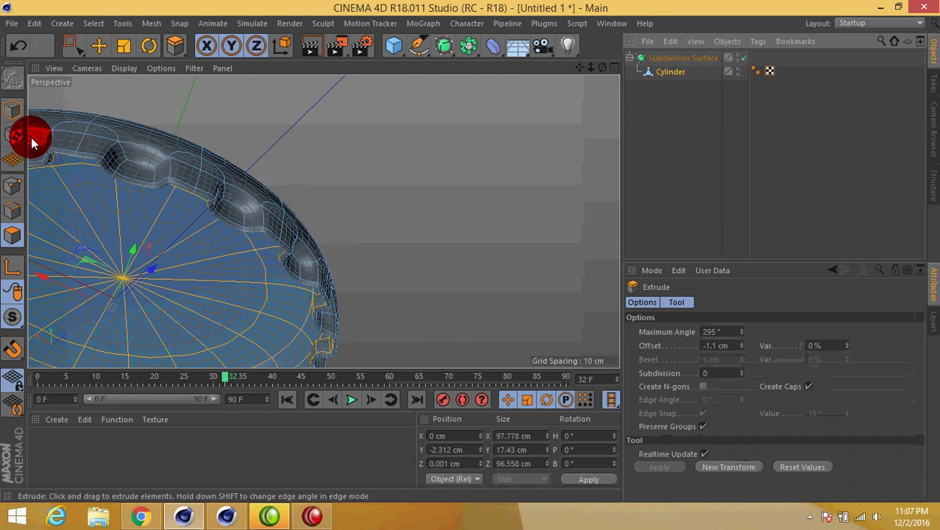
pyautogui.click(12, 111)
pyautogui.click(96, 47)
pyautogui.moveTo(296, 185)
pyautogui.keyDown('alt'); pyautogui.mouseDown()
pyautogui.moveTo(267, 272)
pyautogui.moveTo(370, 257)
pyautogui.mouseUp(); pyautogui.keyUp('alt')
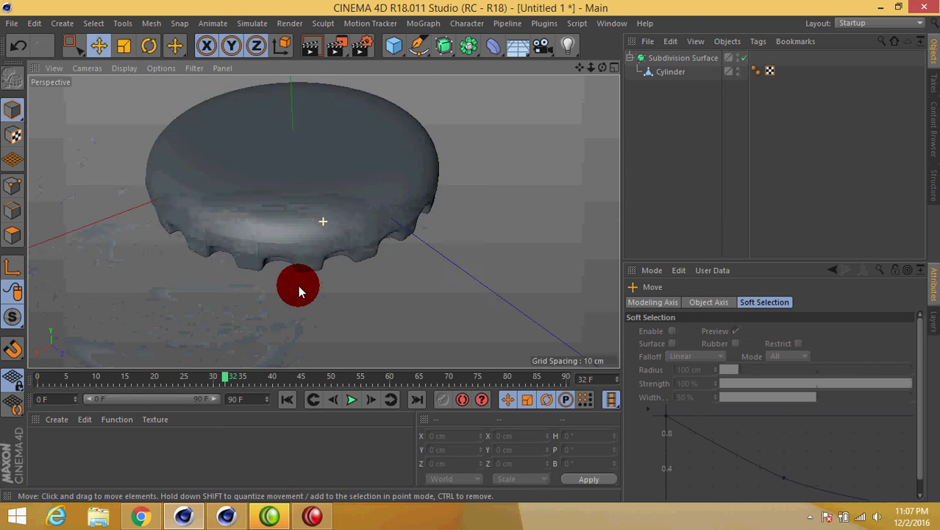
pyautogui.click(683, 57)
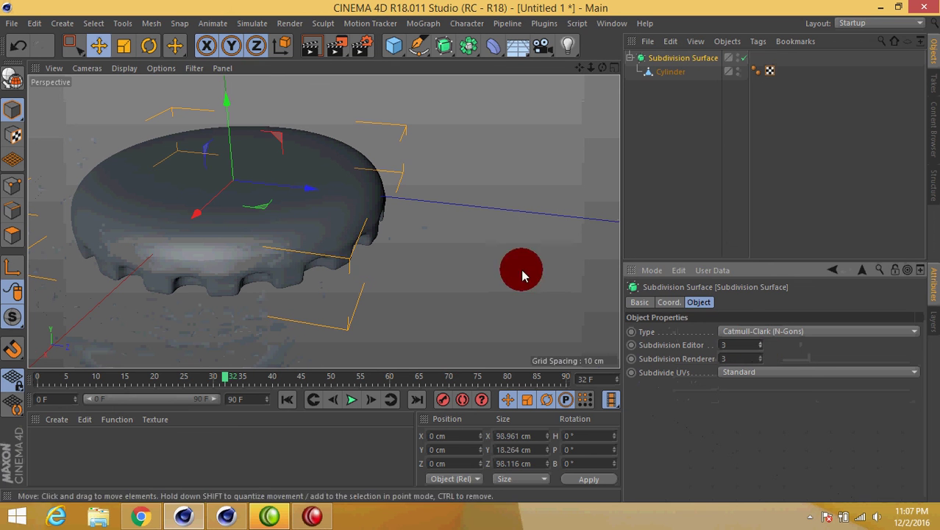
pyautogui.click(760, 346)
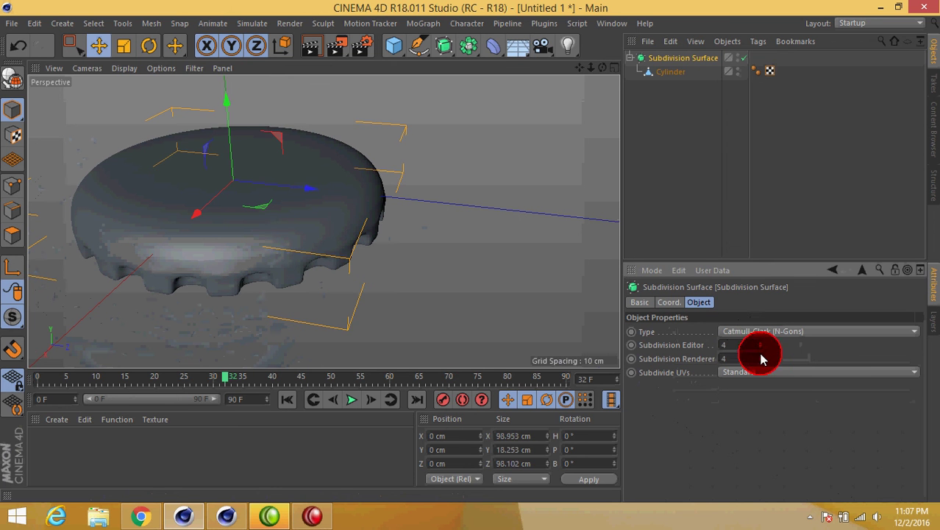
pyautogui.click(503, 259)
pyautogui.moveTo(448, 236)
pyautogui.keyDown('alt'); pyautogui.mouseDown()
pyautogui.moveTo(346, 266)
pyautogui.moveTo(397, 156)
pyautogui.moveTo(372, 83)
pyautogui.moveTo(243, 129)
pyautogui.moveTo(297, 281)
pyautogui.moveTo(325, 303)
pyautogui.moveTo(365, 305)
pyautogui.moveTo(361, 314)
pyautogui.moveTo(368, 273)
pyautogui.moveTo(319, 306)
pyautogui.moveTo(361, 251)
pyautogui.moveTo(372, 194)
pyautogui.moveTo(387, 195)
pyautogui.moveTo(416, 162)
pyautogui.moveTo(419, 136)
pyautogui.mouseUp(); pyautogui.keyUp('alt')
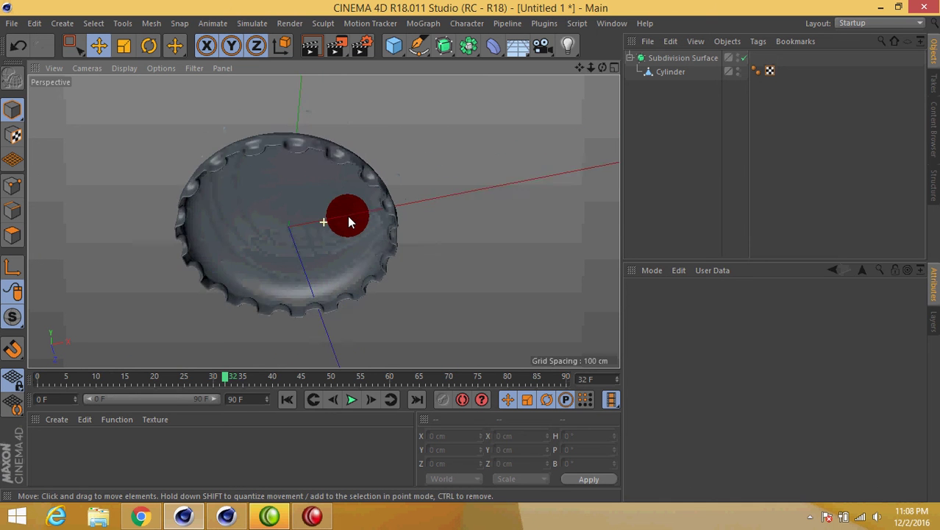